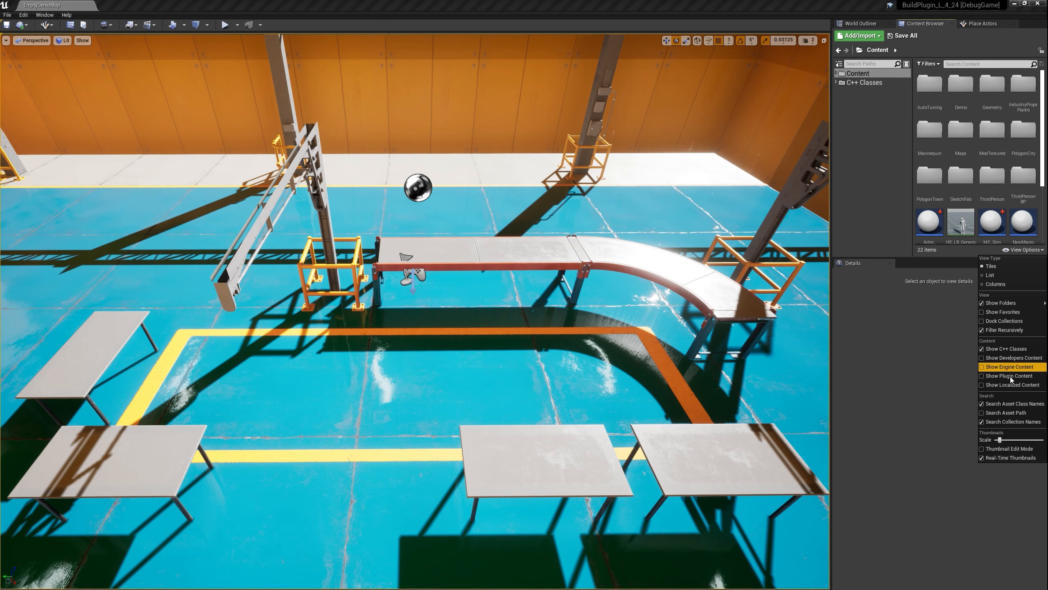
Show plugin content in the Content Browser and expand the MotionFlow Content folder tree
left_click(1008, 376)
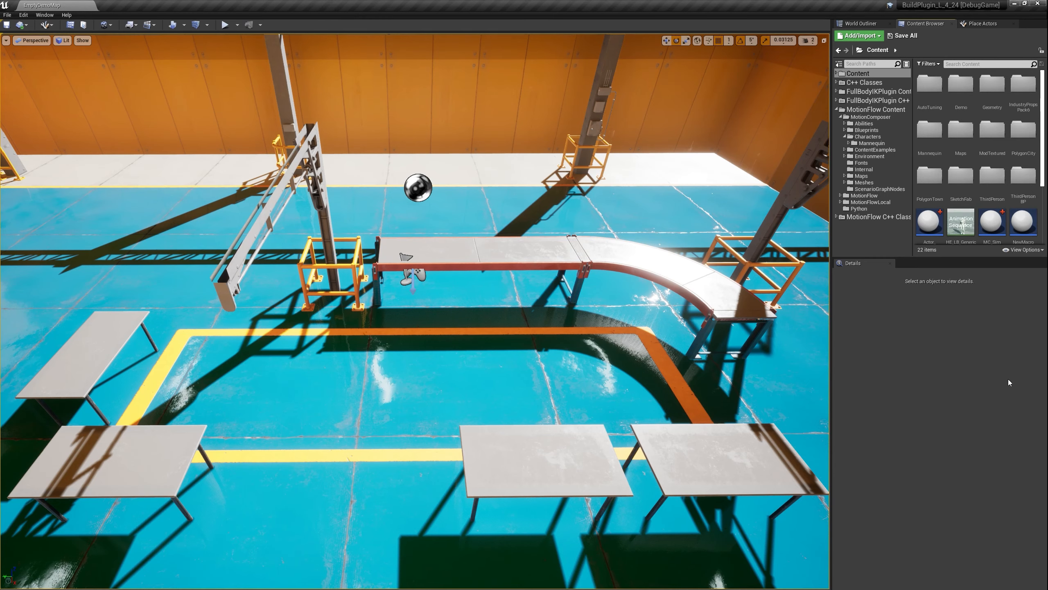
left_click(838, 110)
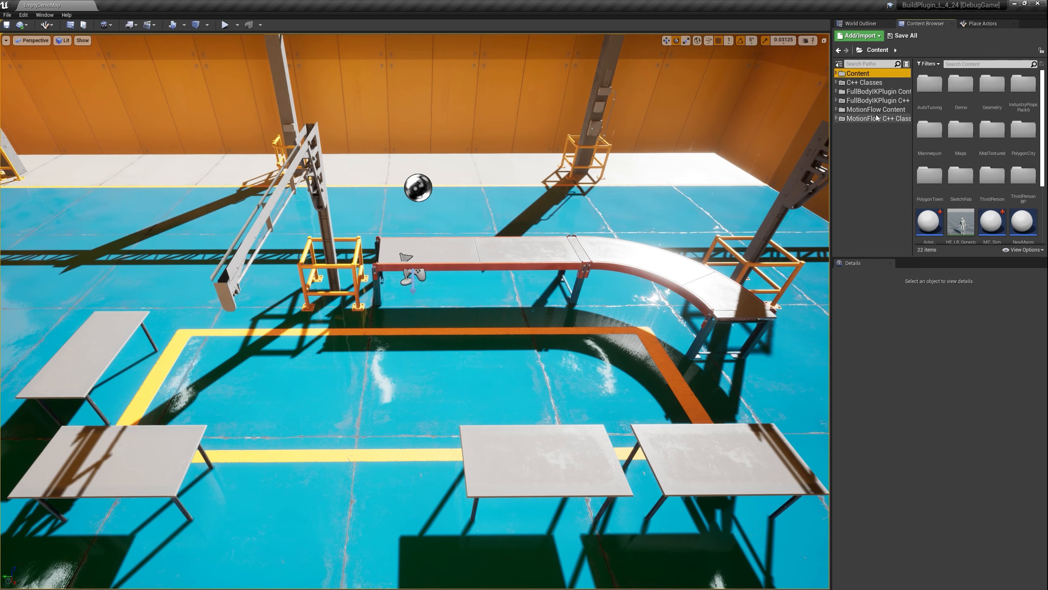
left_click(837, 110)
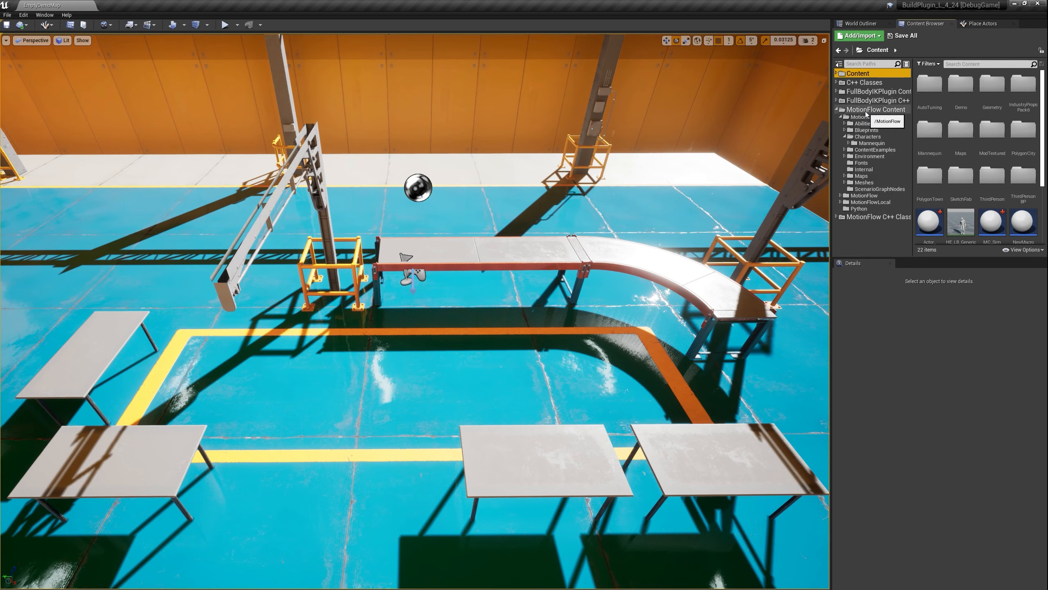
Open the MotionComposer Characters > Mannequin > Blueprints folder and select the MCAICharacter blueprint
left_click(866, 110)
left_click(867, 136)
left_click(871, 143)
left_click(848, 143)
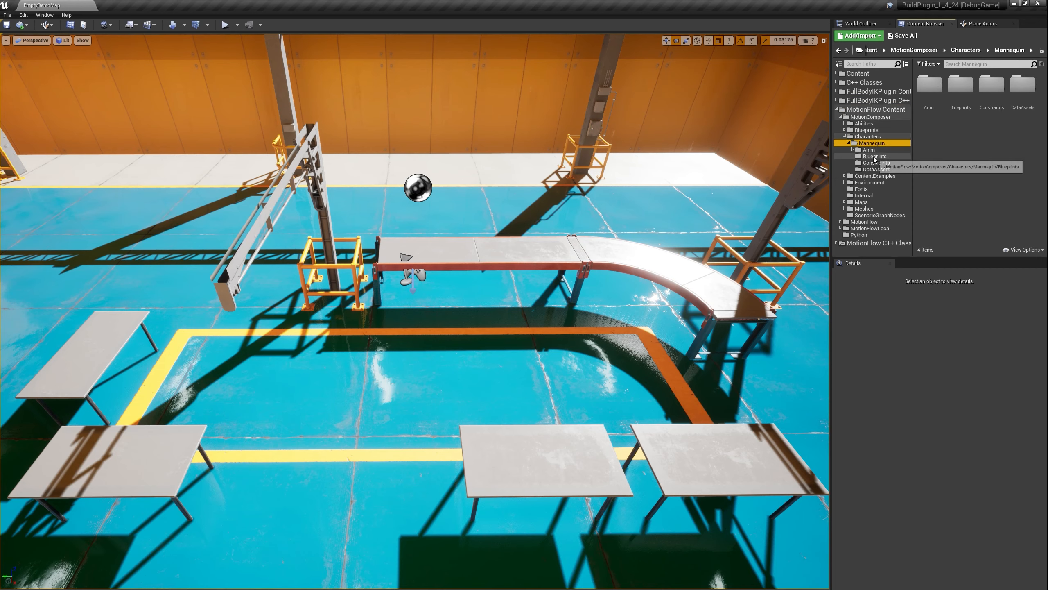
left_click(872, 157)
left_click(930, 88)
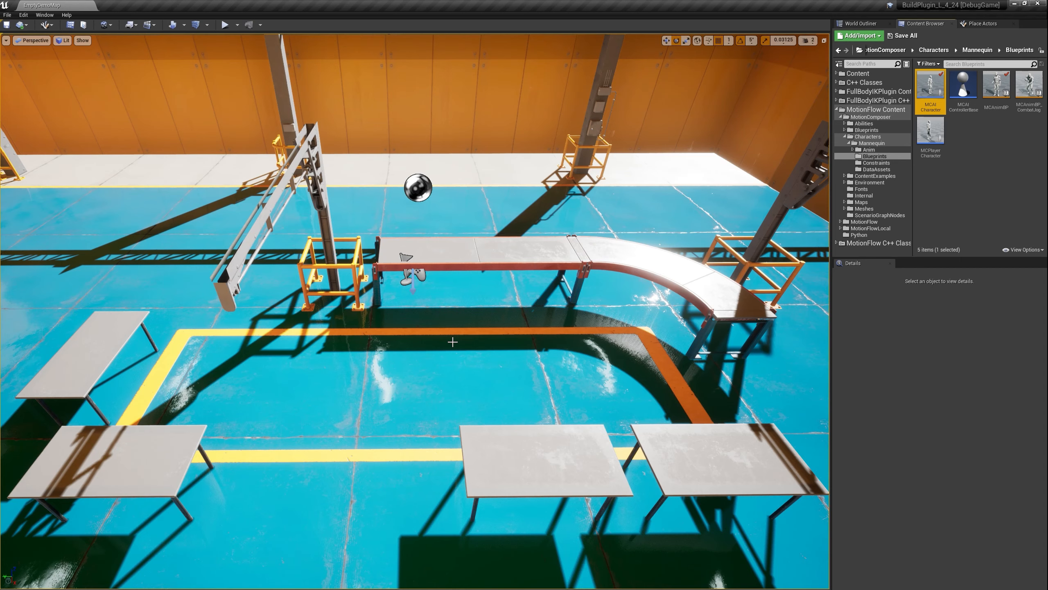
Find the MCAICharacter asset by searching for "mcaic" and place it on the floor between the two tables near the yellow line's corner
key("ctrl+p")
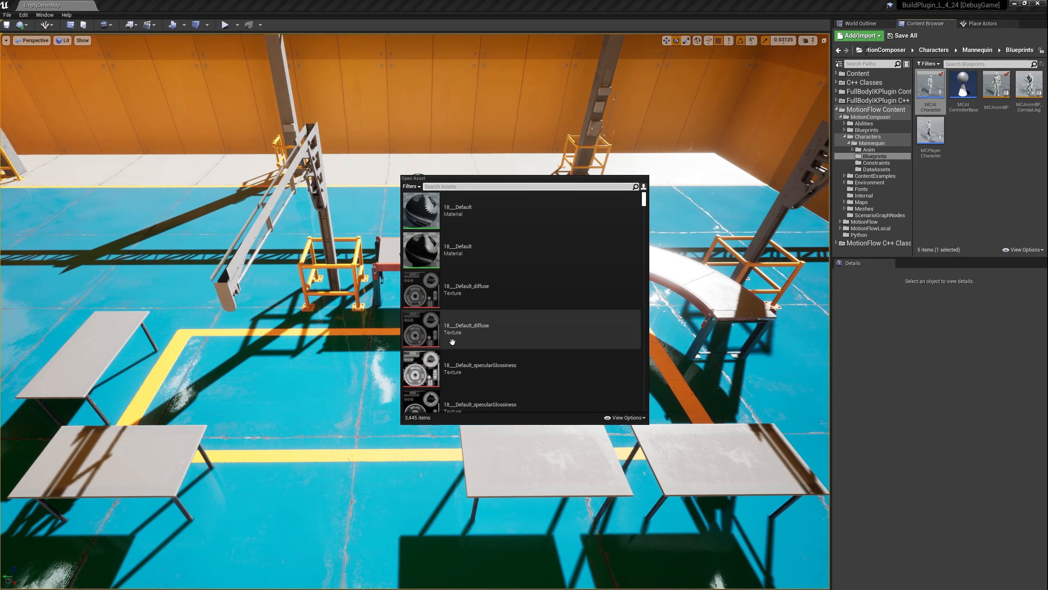
type("mcaic")
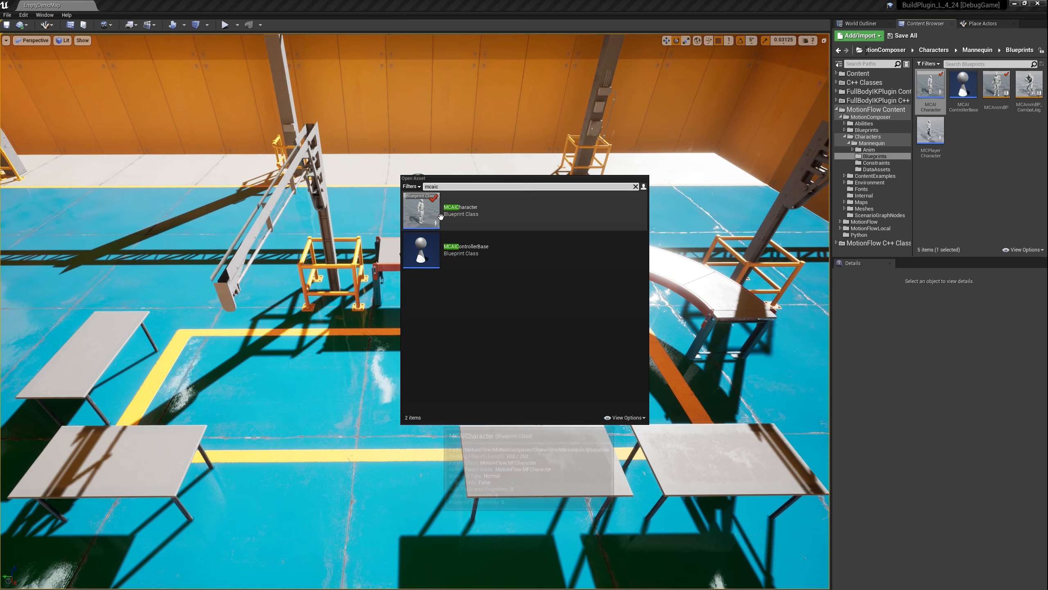
left_click_drag(449, 222, 142, 383)
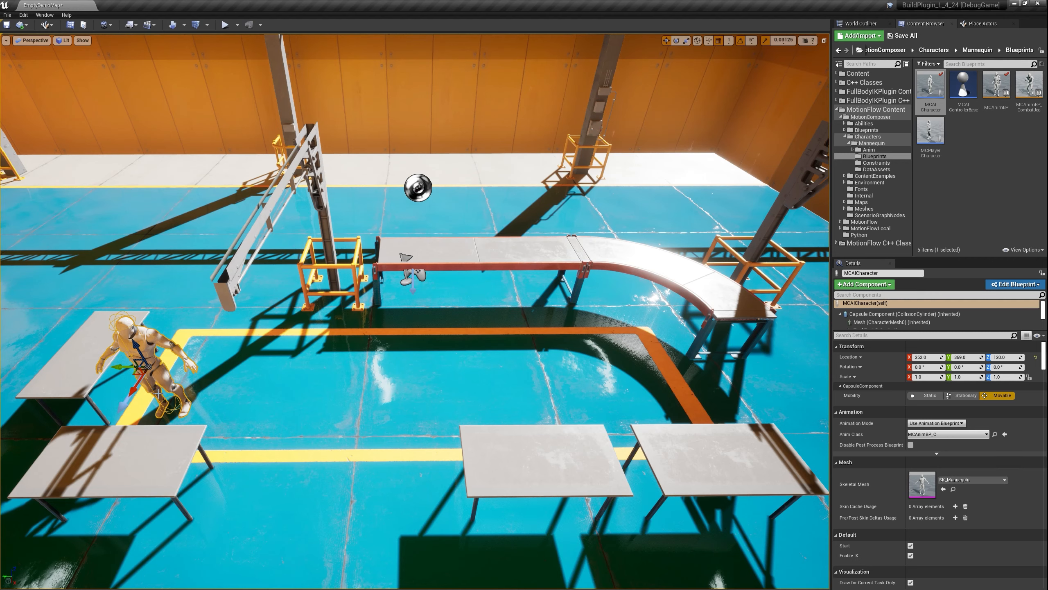
Add an MC Task component to the SM_RackTable_2 table in front of the character
left_click(130, 459)
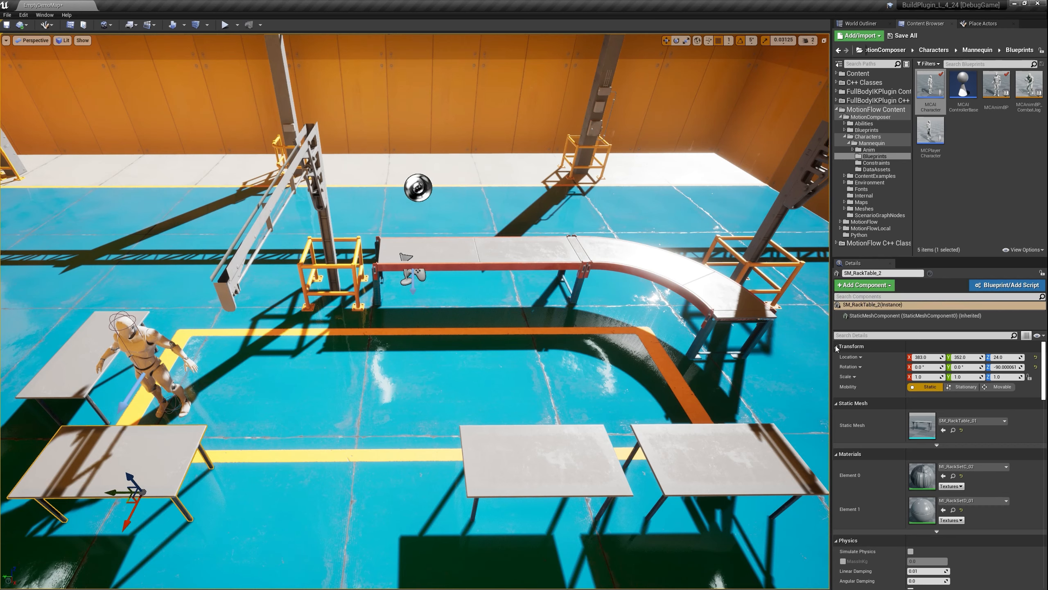
left_click(853, 289)
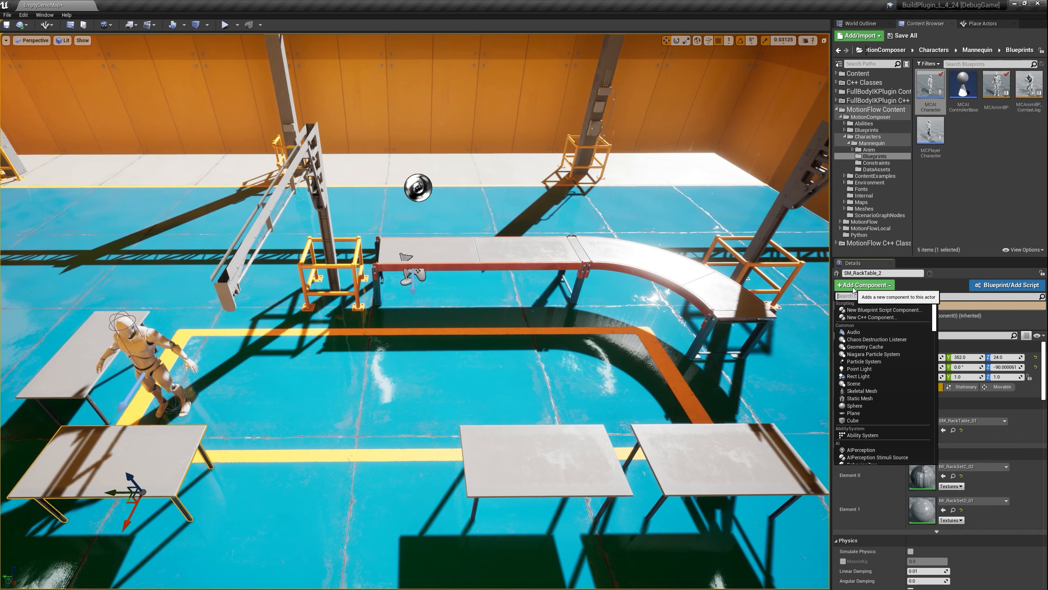
type("mc tas")
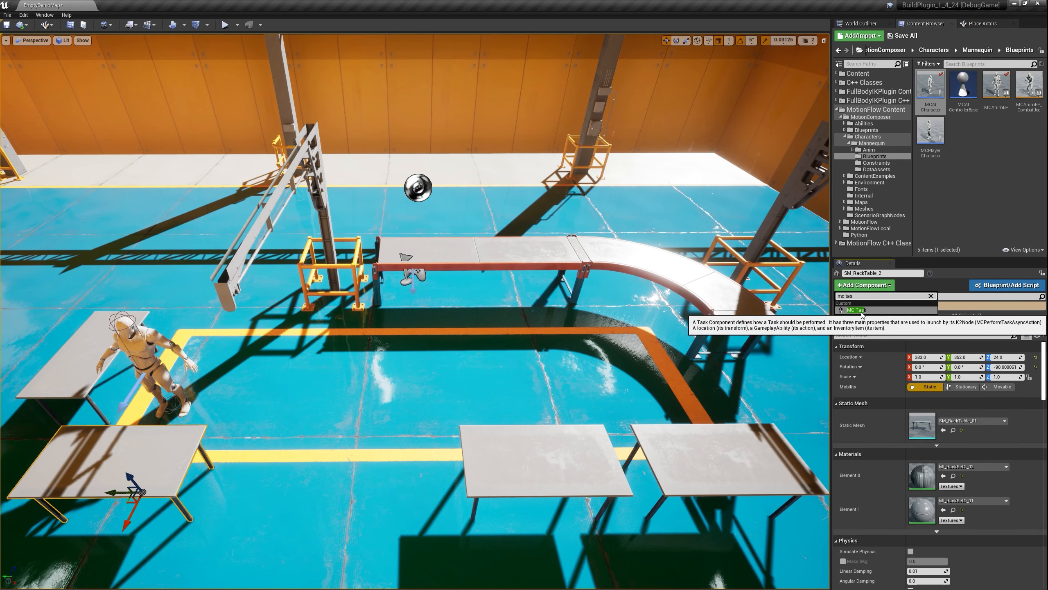
left_click(861, 311)
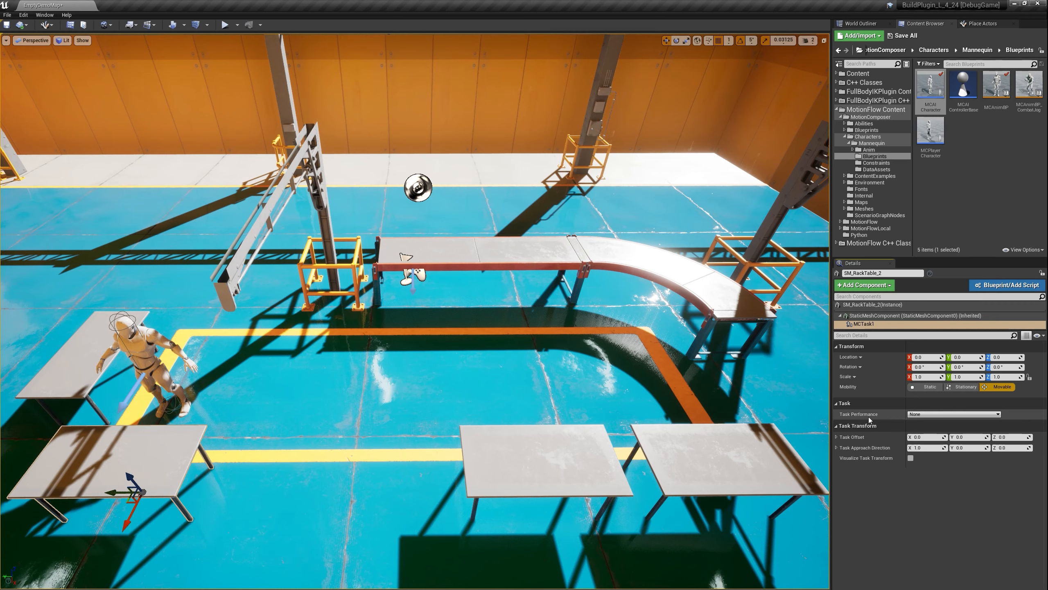
Set the table task's performance to Perform Pick Up and its item type to BP_MCExampleDrillInventoryItem
left_click(954, 414)
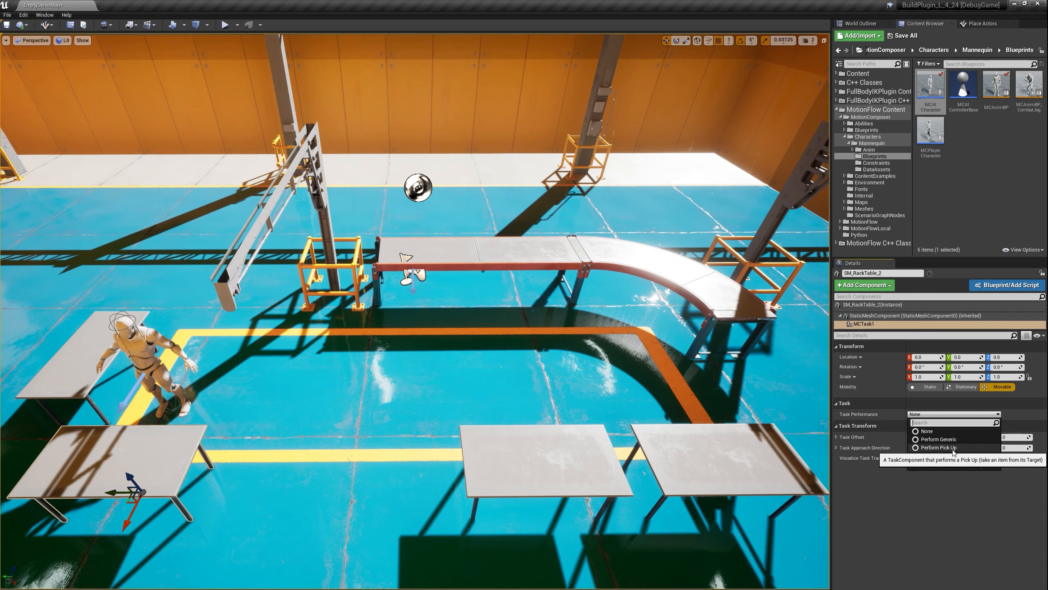
left_click(951, 450)
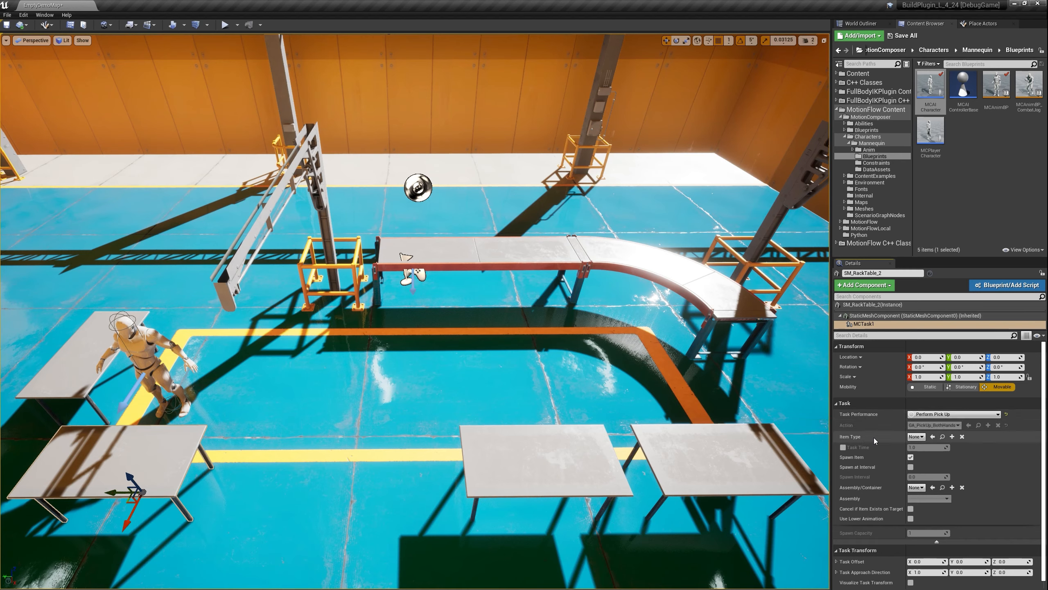
left_click(916, 437)
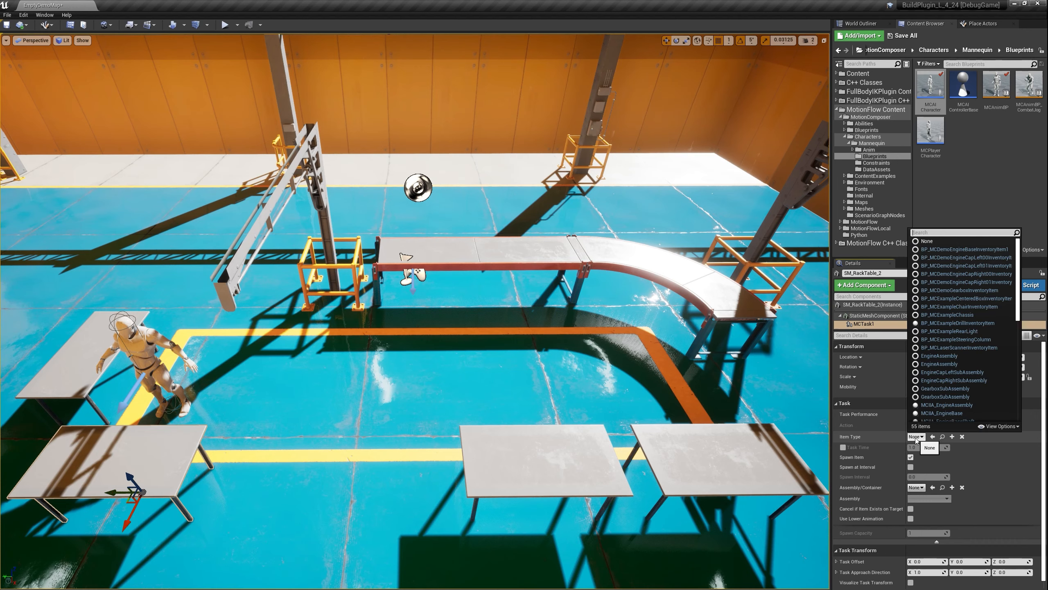
type("drill")
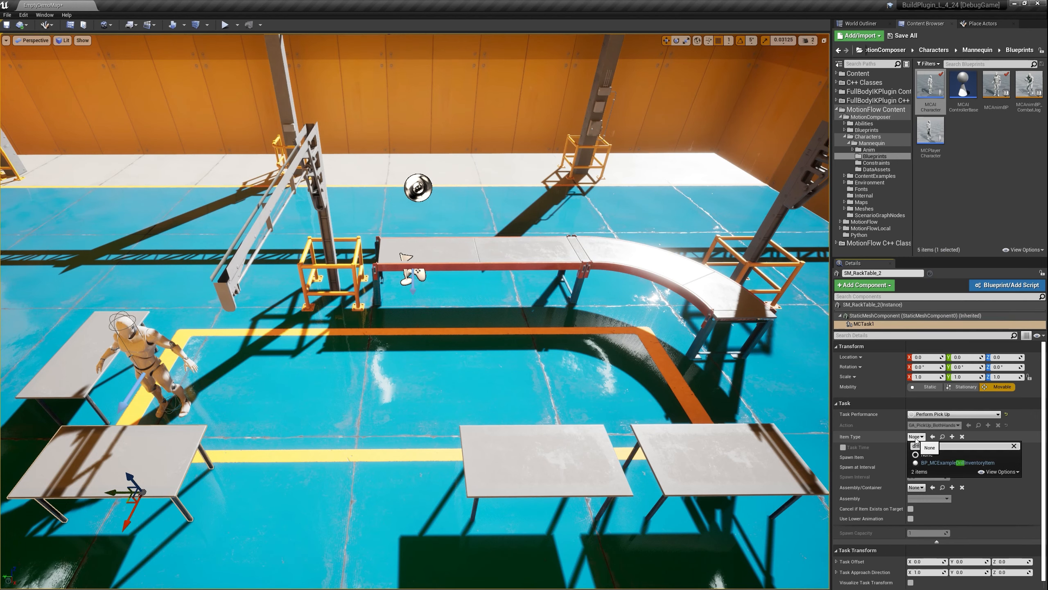
left_click(965, 462)
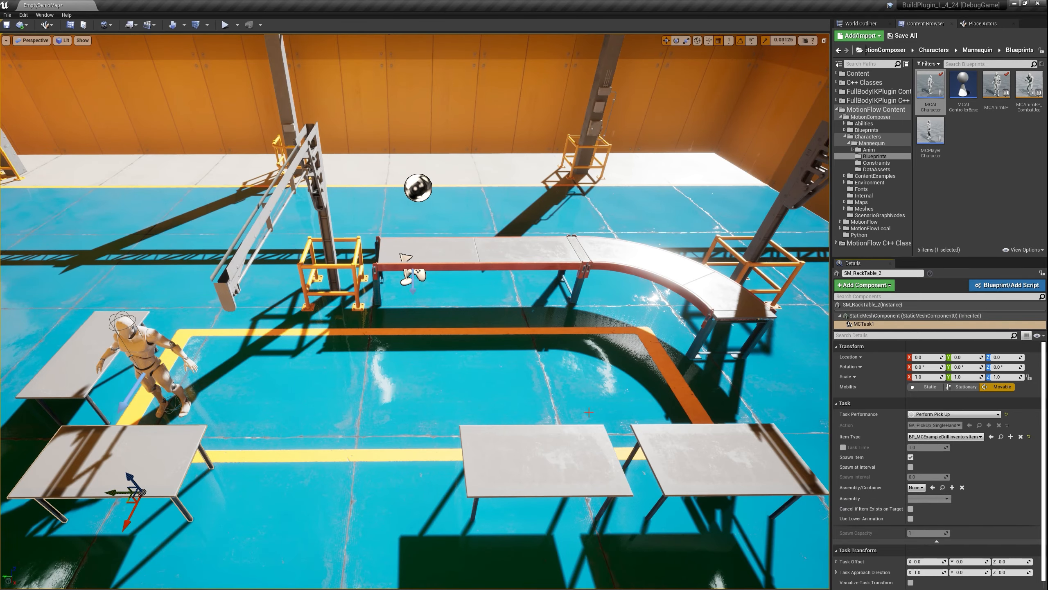
Raise the pick-up drill onto the tabletop at Z 84 and shift it to about Y -18
right_click_drag(431, 410, 367, 405)
key("w")
key("a")
key("w")
key("s")
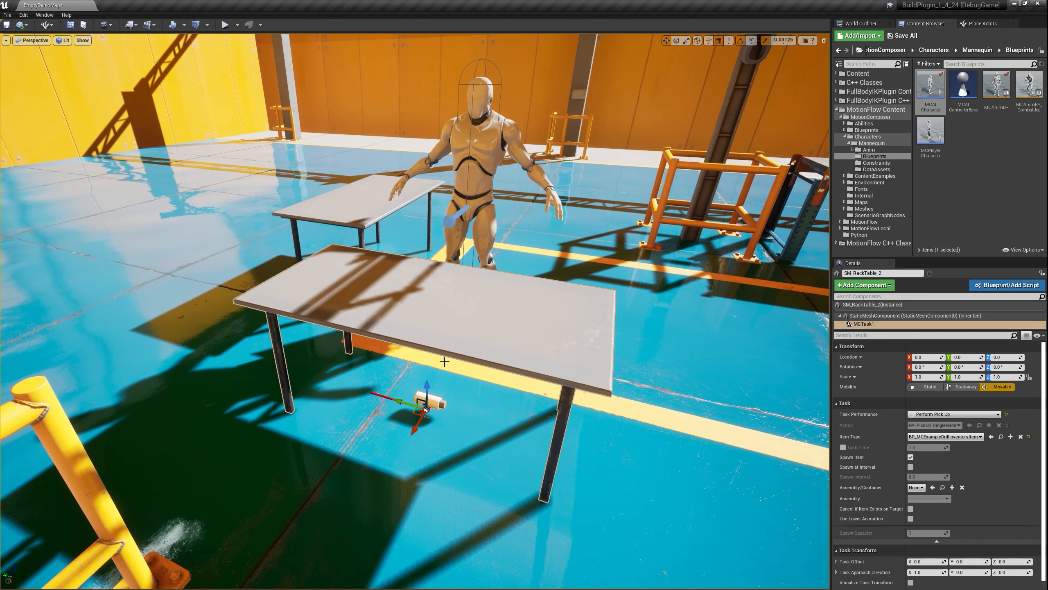
left_click_drag(432, 393, 439, 259)
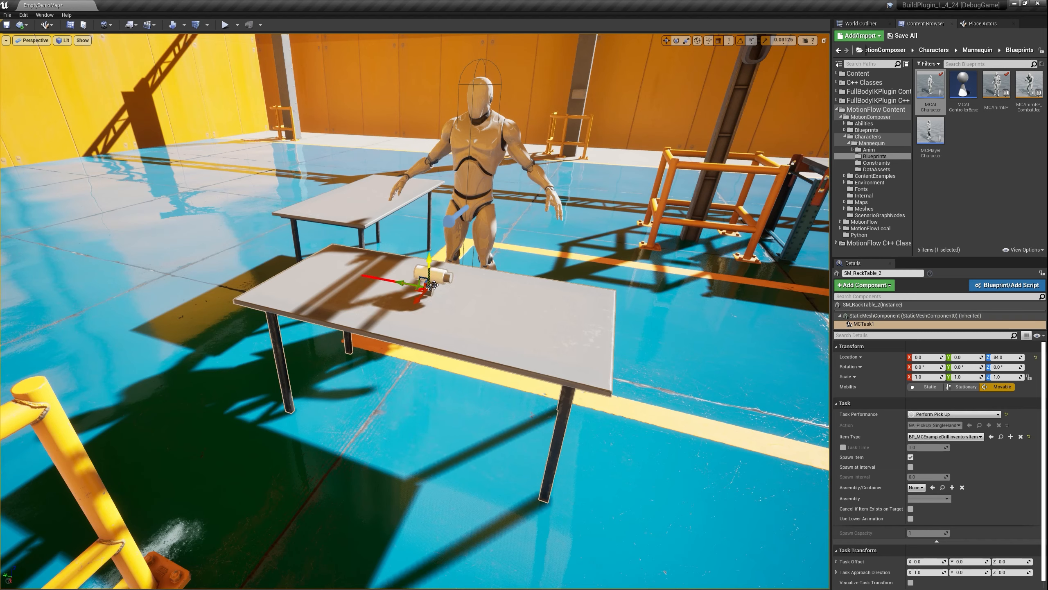
left_click_drag(419, 304, 430, 291)
Rotate the pick-up drill on the table to about -85° in X and -185° in Z
right_click_drag(500, 286, 445, 363)
key("d")
key("w")
key("e")
left_click_drag(445, 363, 418, 438)
right_click_drag(418, 430, 506, 347)
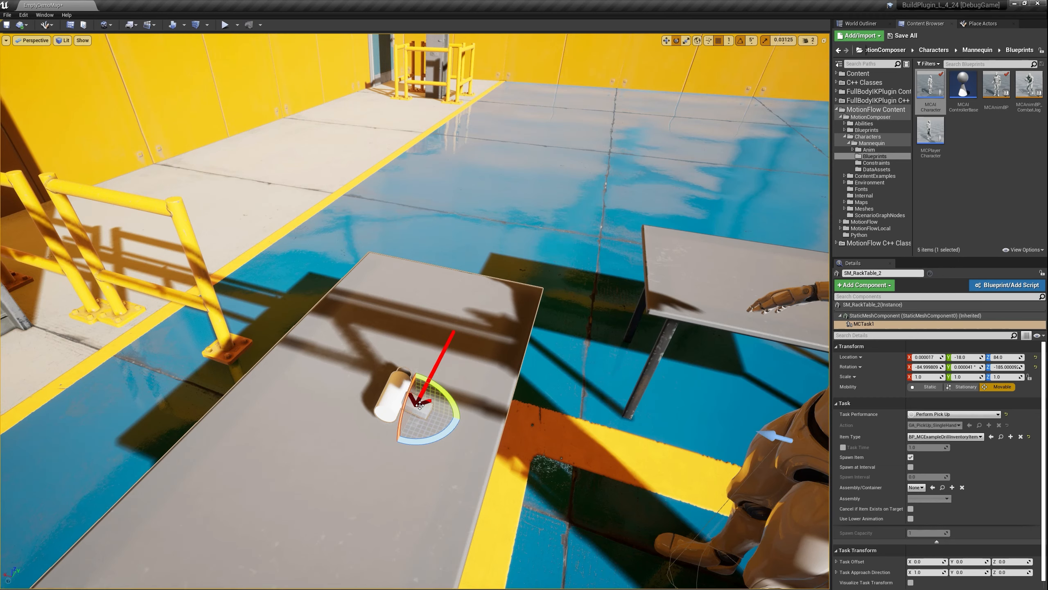
Turn the pick-up task's approach direction to Y 1.0 on the character's side and set its task offset to about Y -5
left_click(443, 371)
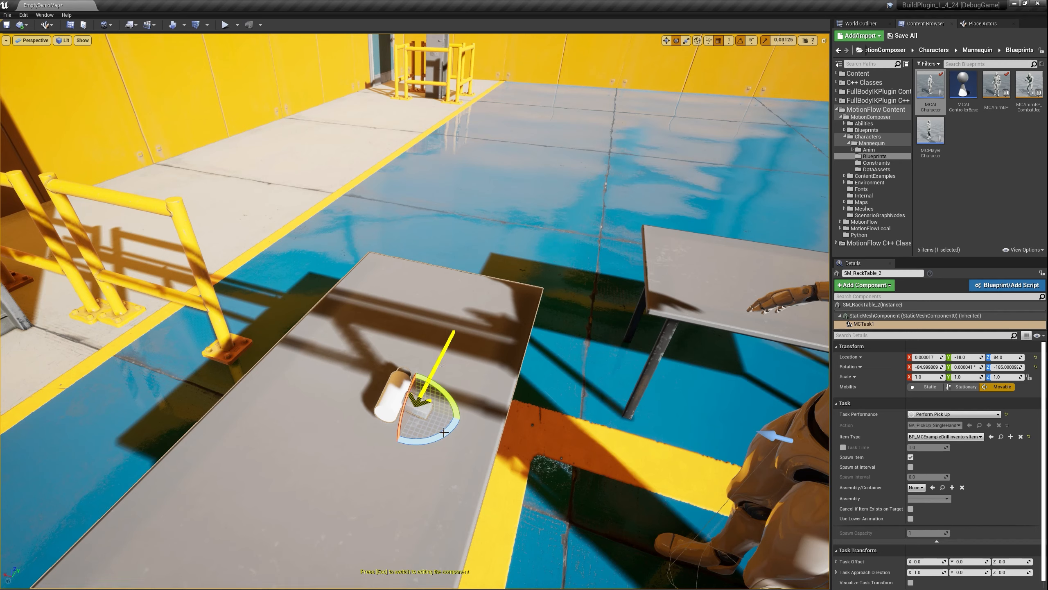
left_click_drag(444, 396, 501, 422)
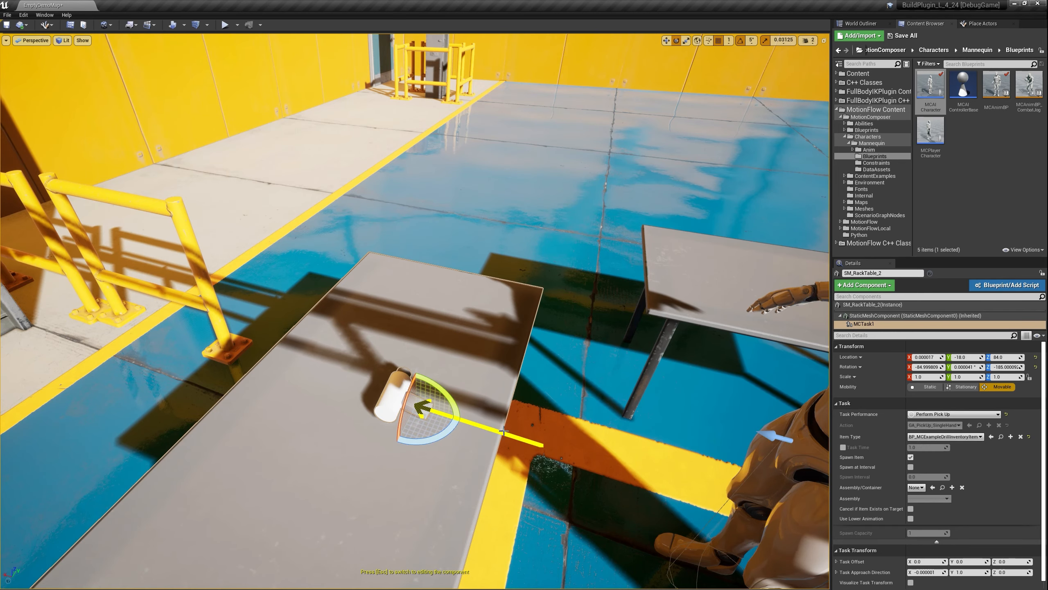
right_click_drag(521, 411, 544, 417)
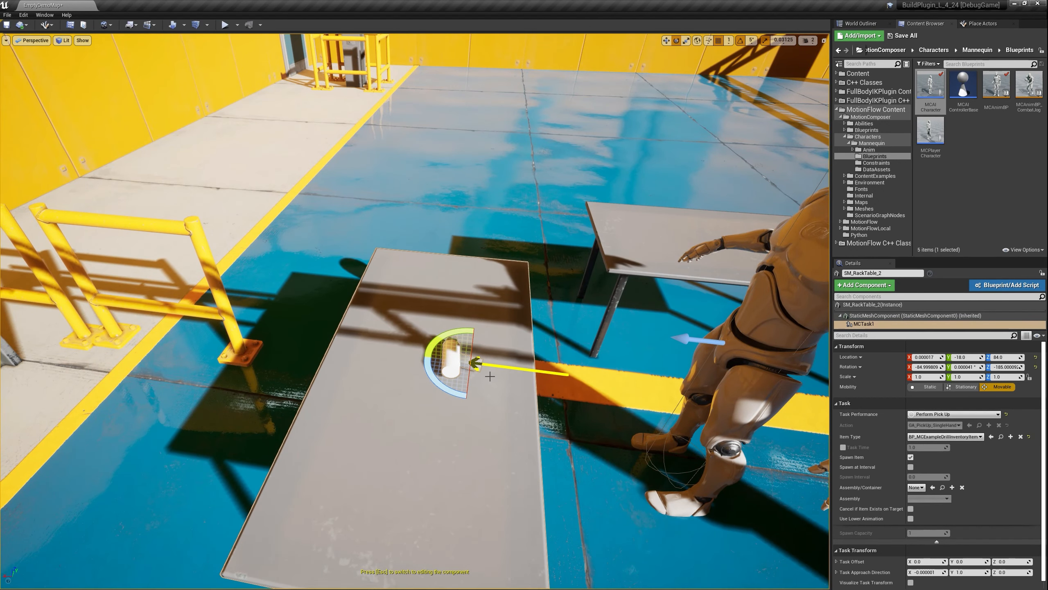
mouse_move(486, 370)
left_mouse_down()
mouse_move(474, 371)
mouse_move(523, 365)
mouse_move(480, 370)
left_mouse_up()
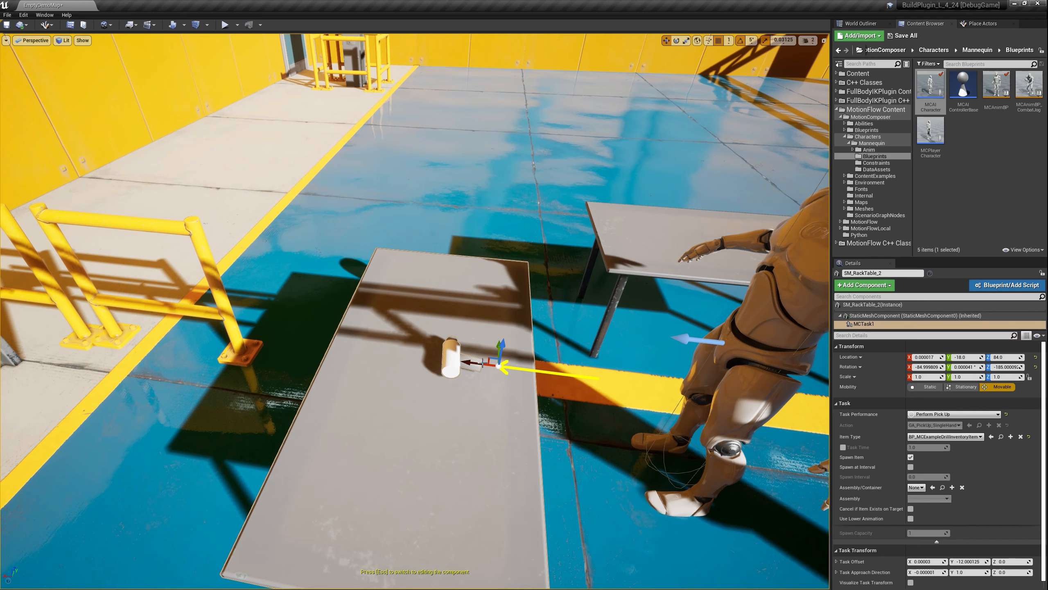
left_click_drag(477, 363, 461, 365)
key("Escape")
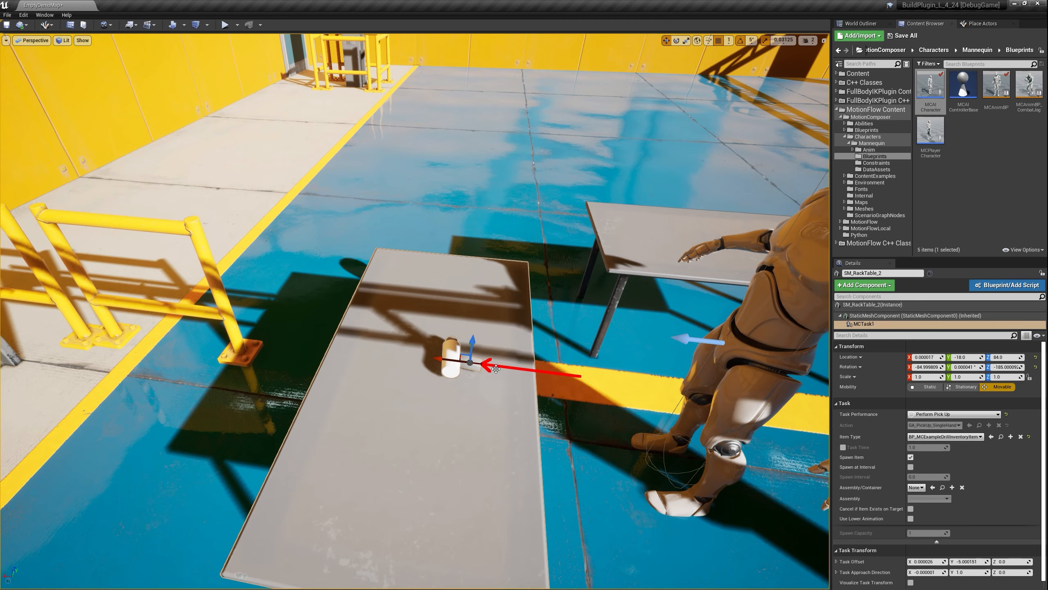
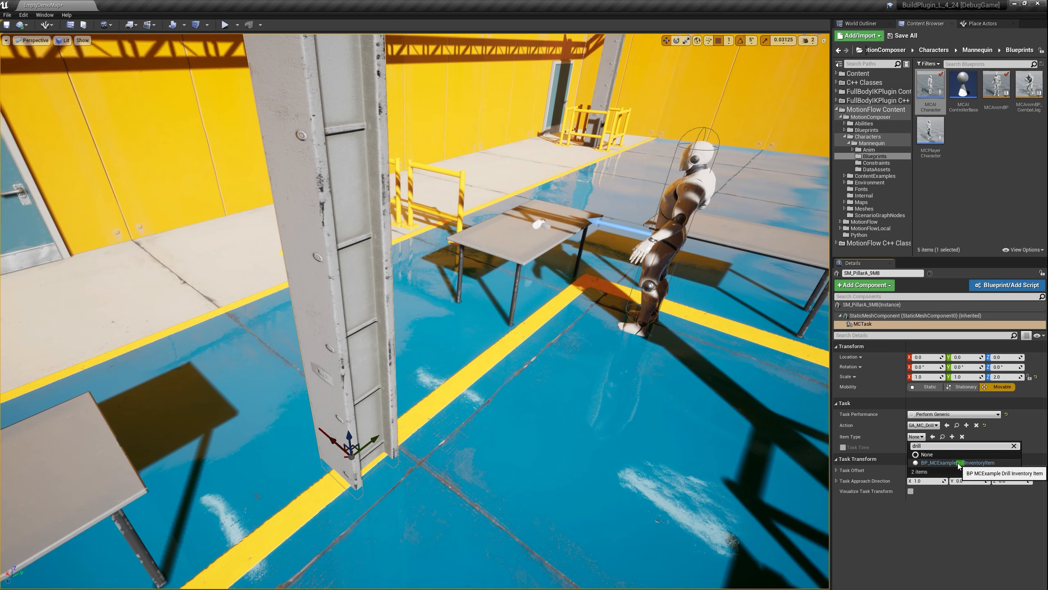
Move the pillar's drill task up and out onto the column's face, to about X 34 and Z 270
mouse_move(454, 438)
right_mouse_down()
mouse_move(437, 438)
mouse_move(454, 438)
right_mouse_up()
left_click_drag(449, 439, 522, 294)
mouse_move(468, 374)
right_mouse_down()
mouse_move(468, 342)
mouse_move(468, 374)
right_mouse_up()
left_click_drag(421, 408, 421, 394)
Rotate the pillar's drill task to -180° about Z and turn its approach direction to X -1.0
key("e")
left_click_drag(418, 444, 475, 446)
left_click(387, 404)
left_click_drag(421, 443, 437, 446)
Add an MC Task component to the SM_RackTable_3 table beside the pillar
key("s")
right_click_drag(548, 458, 528, 475)
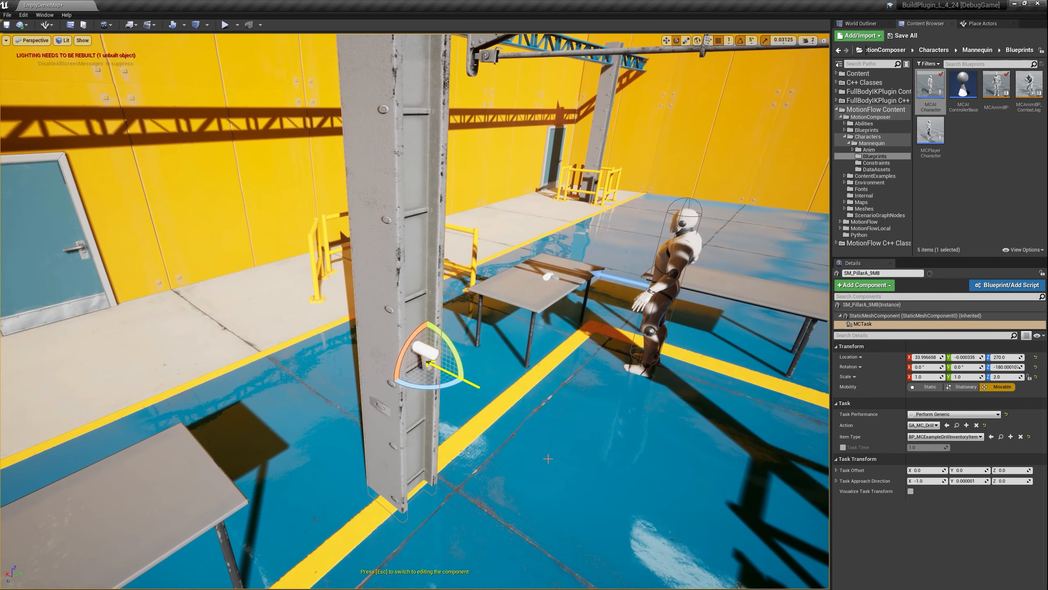
key("s")
right_click_drag(382, 405, 300, 429)
left_click(447, 388)
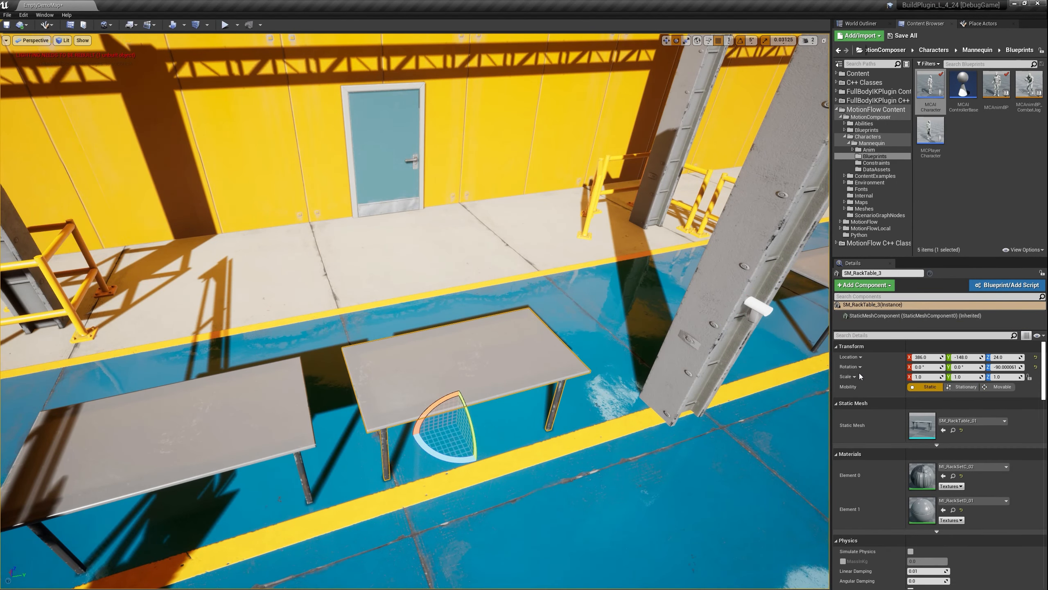
right_click_drag(619, 313, 657, 269)
key("d")
key("a")
key("s")
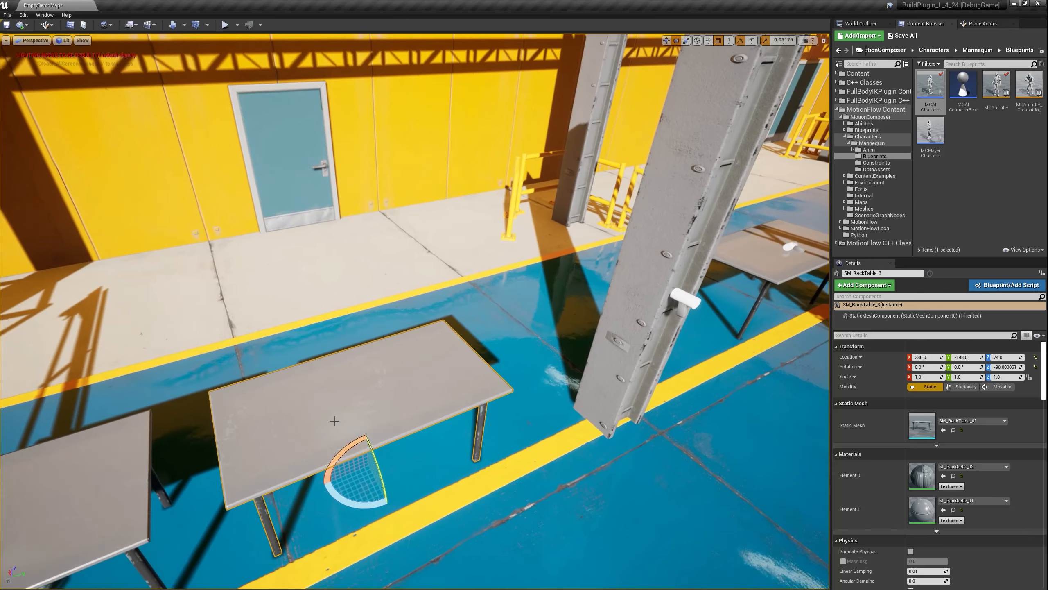
left_click(855, 286)
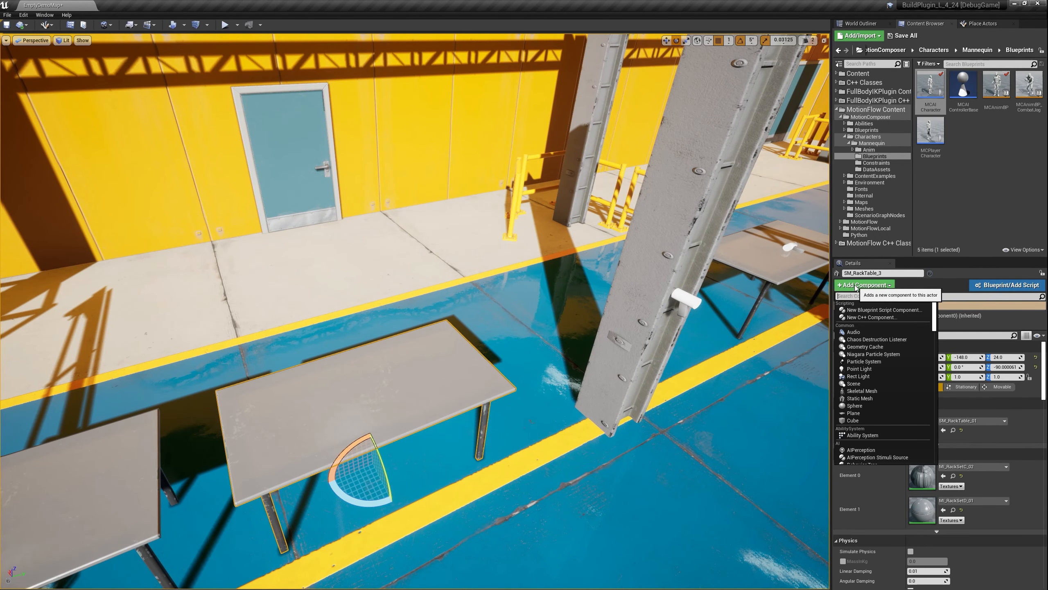
type("task")
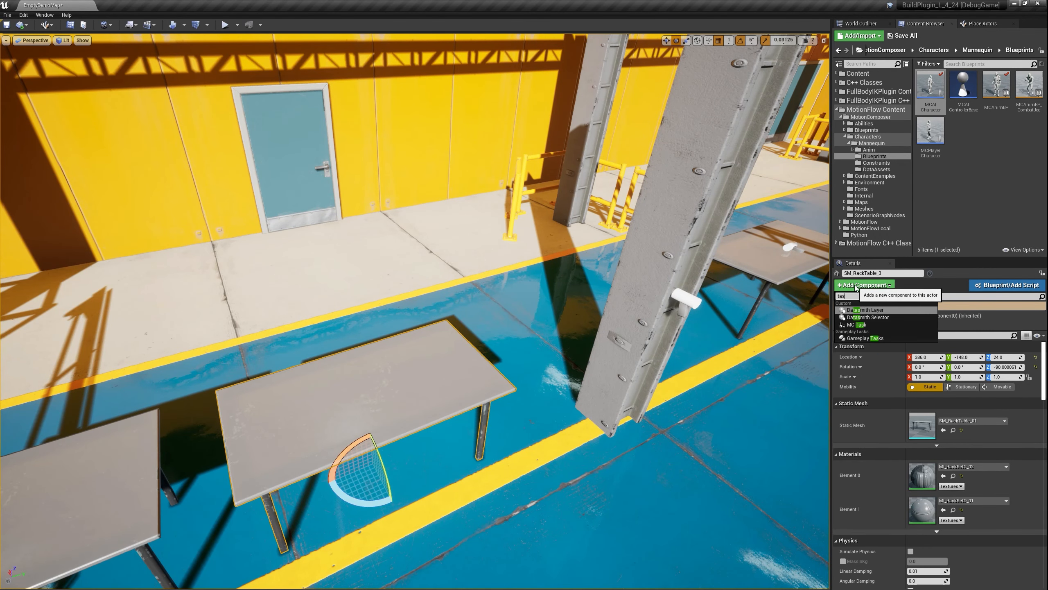
left_click(855, 311)
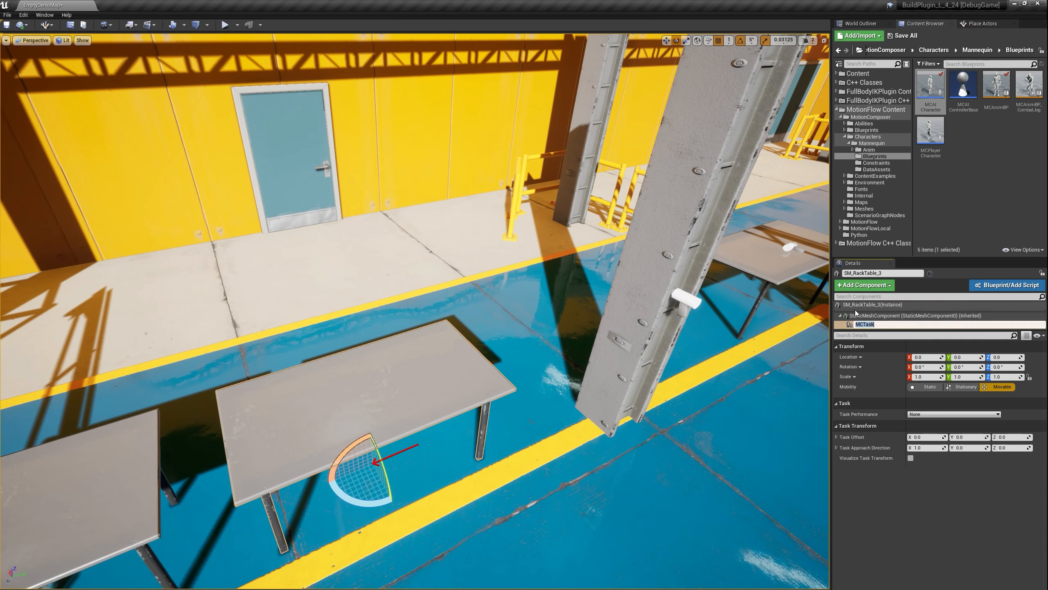
Set the SM_RackTable_3 task to Perform Put Down with BP_MCExampleDrillInventoryItem as its item type
left_click(929, 414)
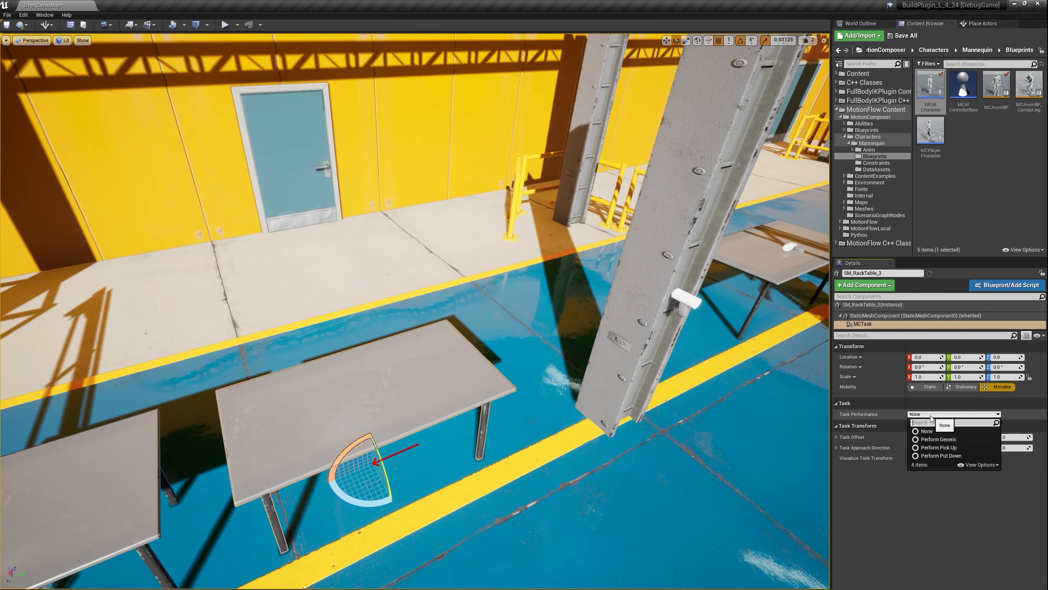
left_click(938, 455)
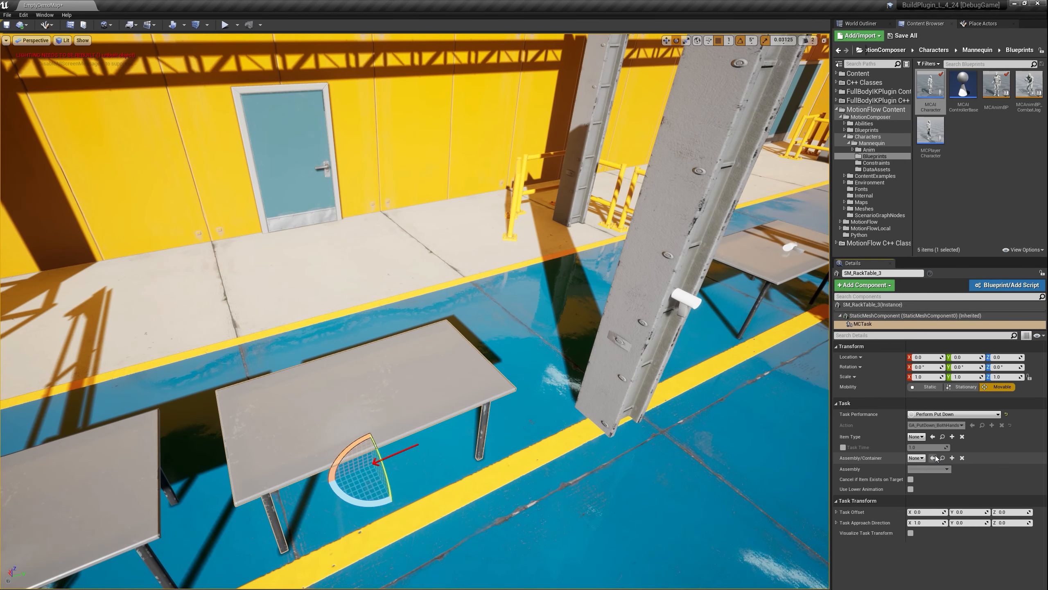
left_click(922, 438)
type("drill")
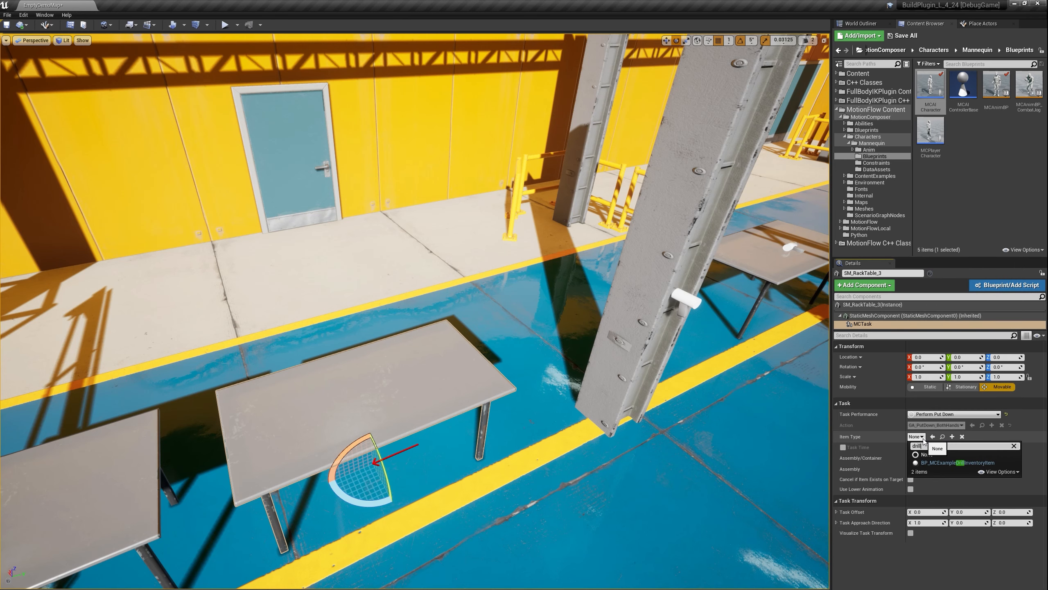
left_click(949, 462)
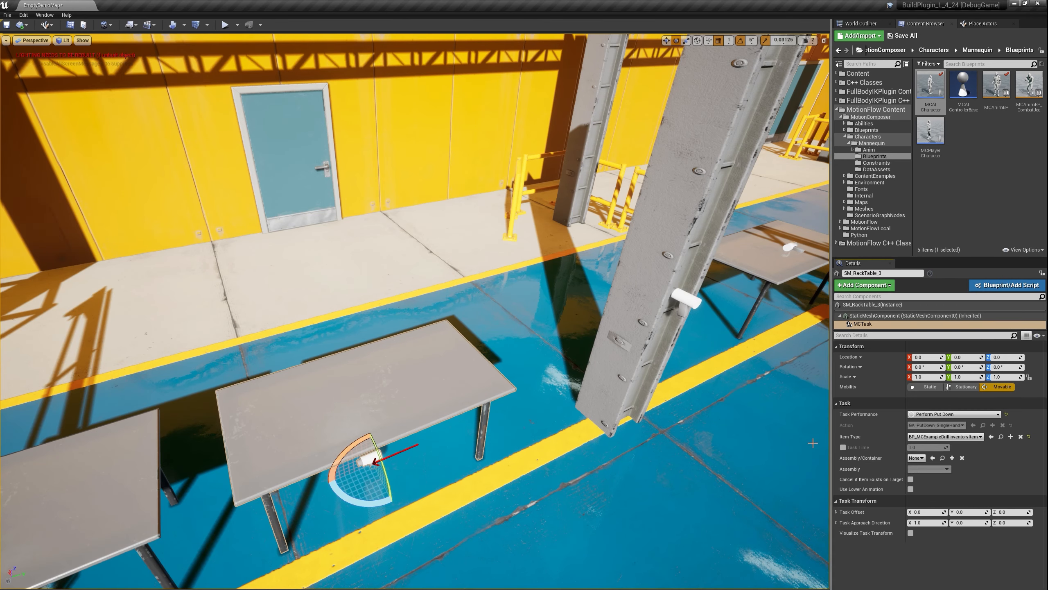
Move the table's put-down task up onto the tabletop, to about Y -33 and Z 80
left_click_drag(419, 379, 403, 416)
key("w")
left_click_drag(426, 373, 432, 321)
Rotate the put-down task to about 95° about X so the drill lies on its side, and adjust its height to Z 83
key("e")
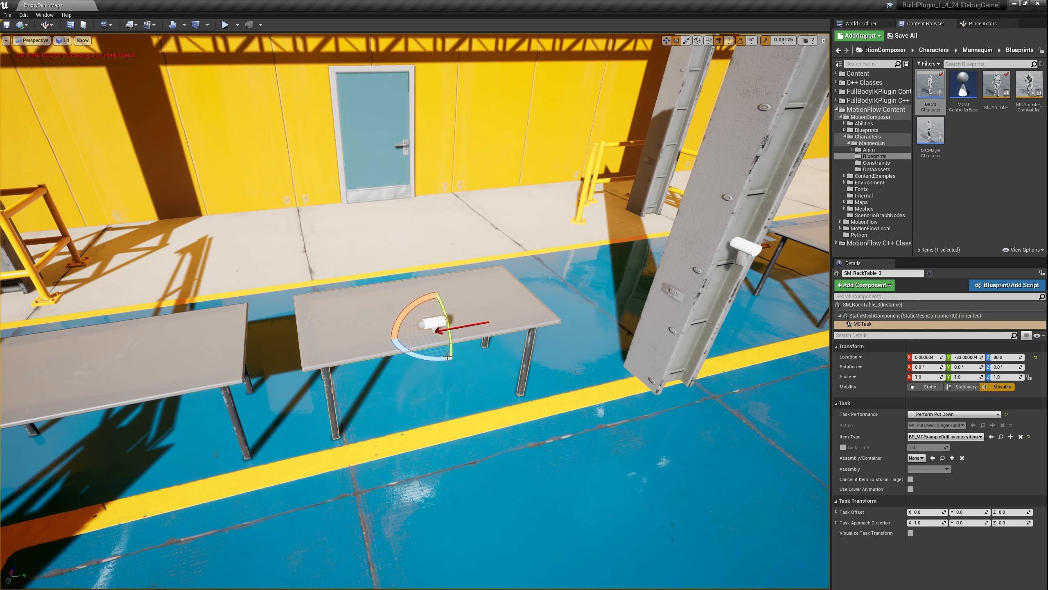
left_click_drag(441, 362, 454, 380)
right_click_drag(397, 372, 466, 350)
key("w")
right_click_drag(397, 372, 450, 376)
left_click_drag(469, 411, 468, 404)
Turn the put-down task's approach direction to Y 1.0, facing the open floor side of the table
right_click_drag(489, 435, 427, 392)
left_click(428, 392)
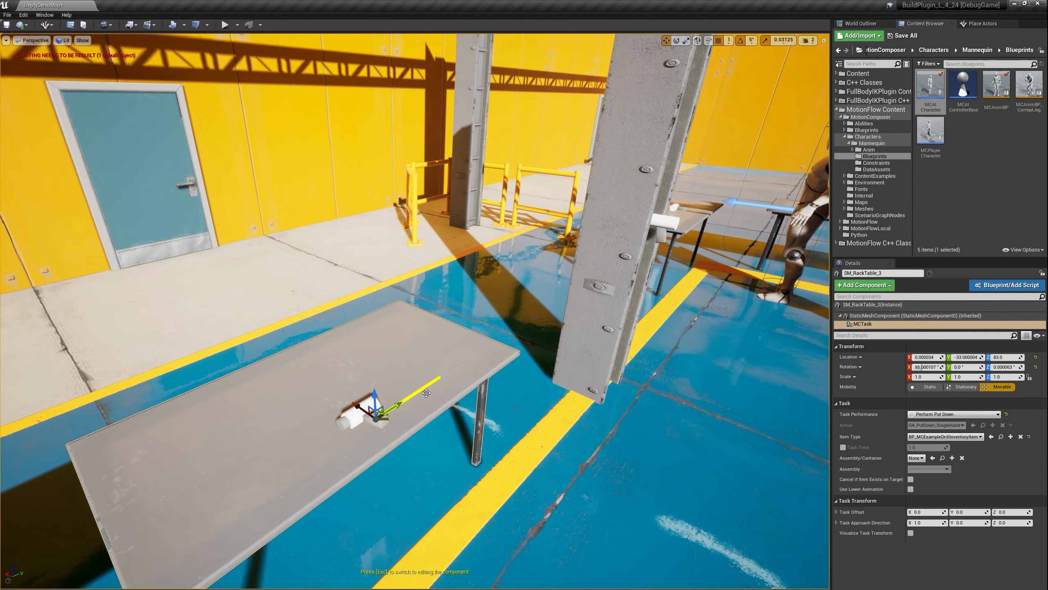
key("e")
left_click_drag(393, 447, 349, 450)
right_click_drag(394, 456, 376, 341)
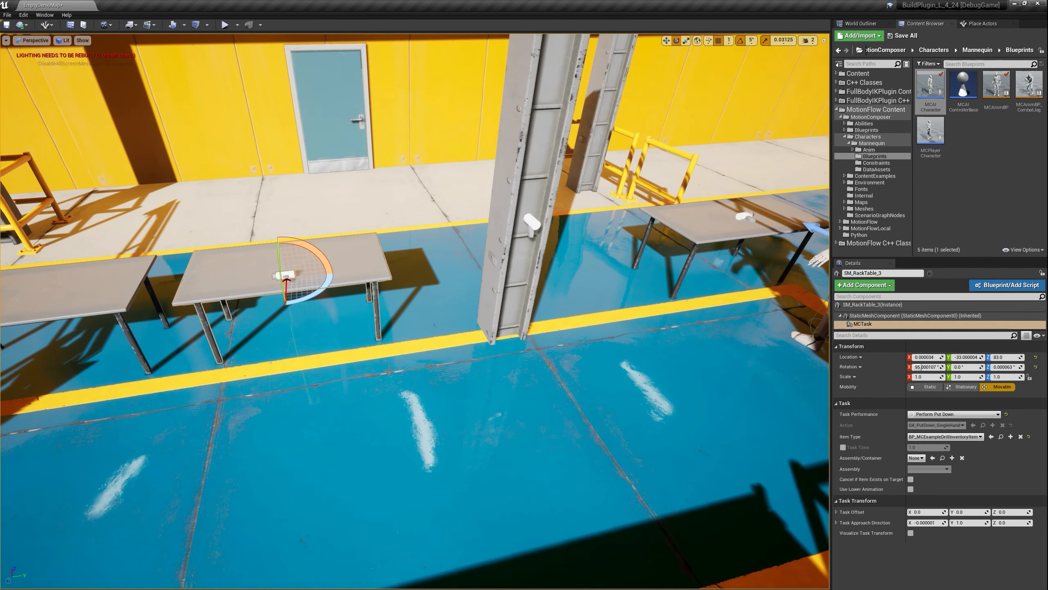
right_click_drag(483, 364, 510, 363)
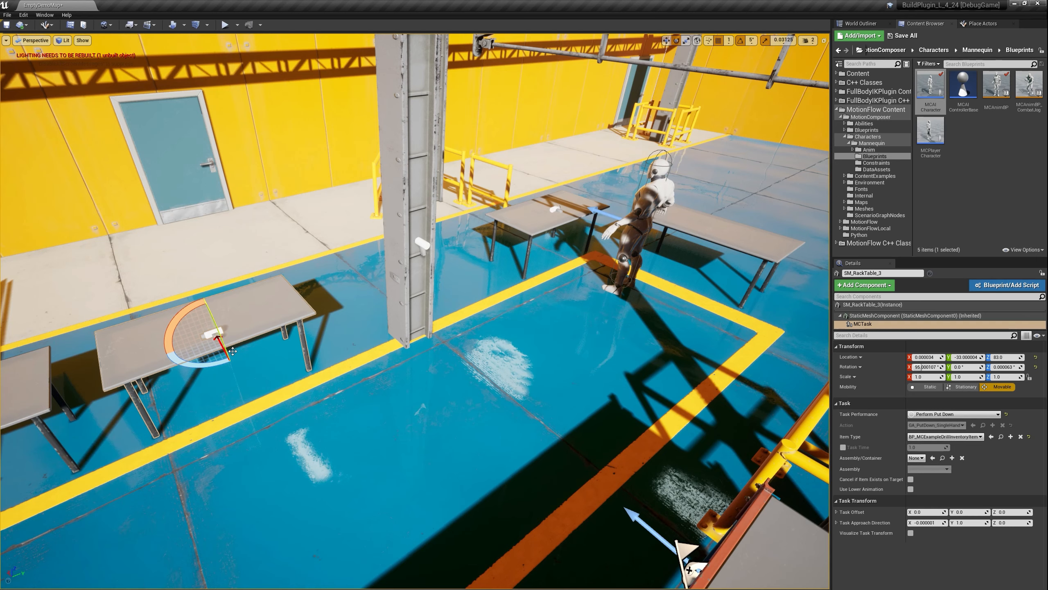
left_click(268, 323)
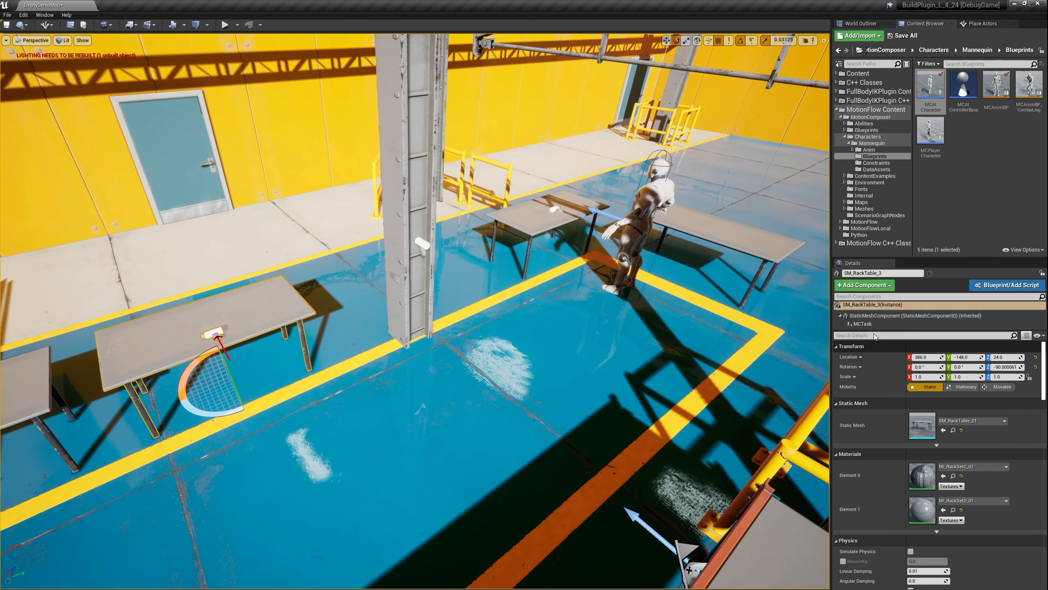
left_click(1003, 286)
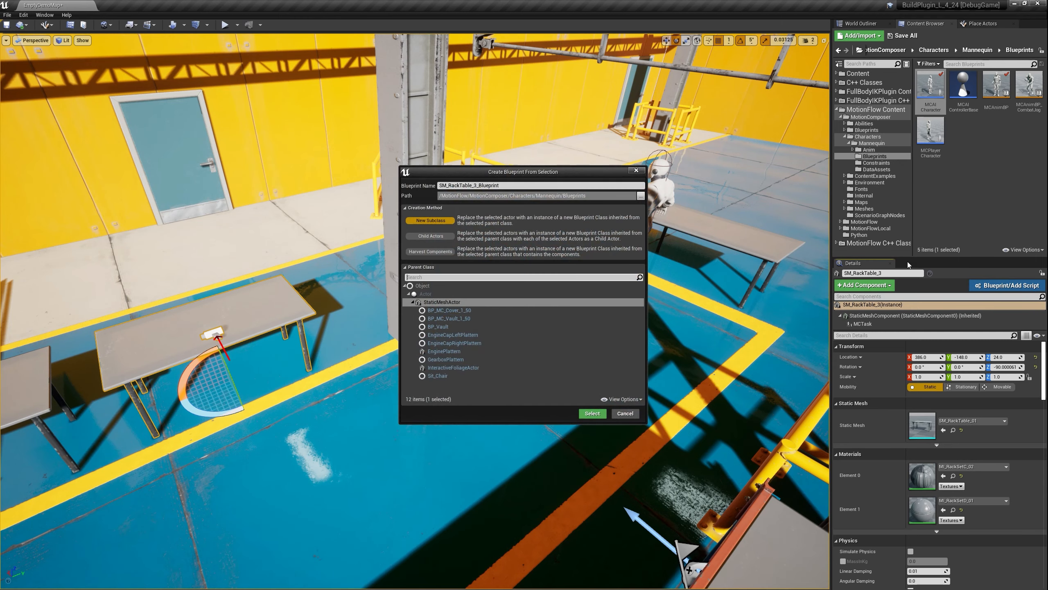
left_click(625, 413)
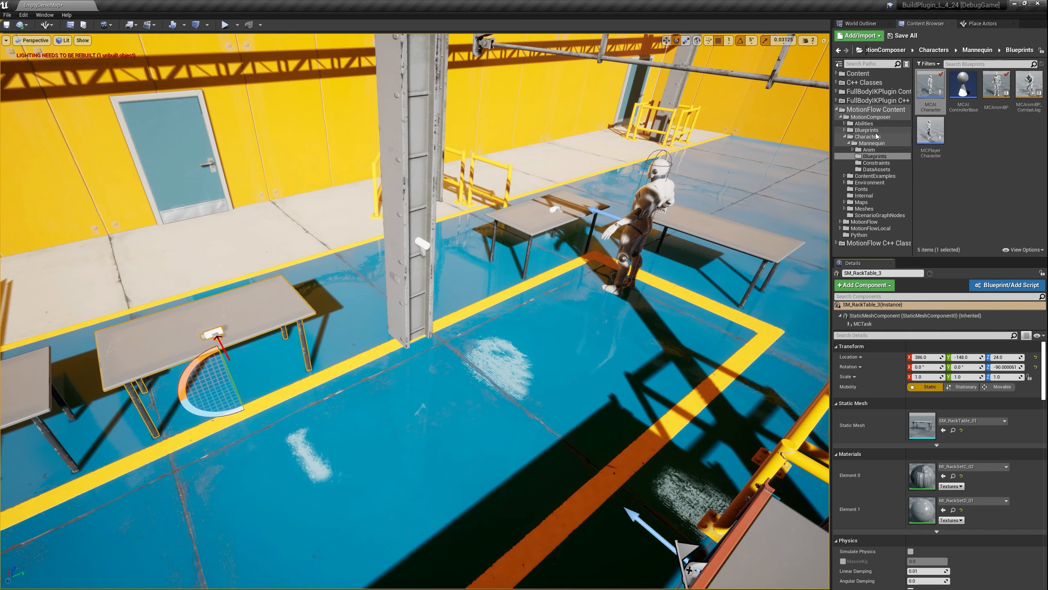
Create a folder named Tutorial in the project's Content folder and open it
left_click(862, 74)
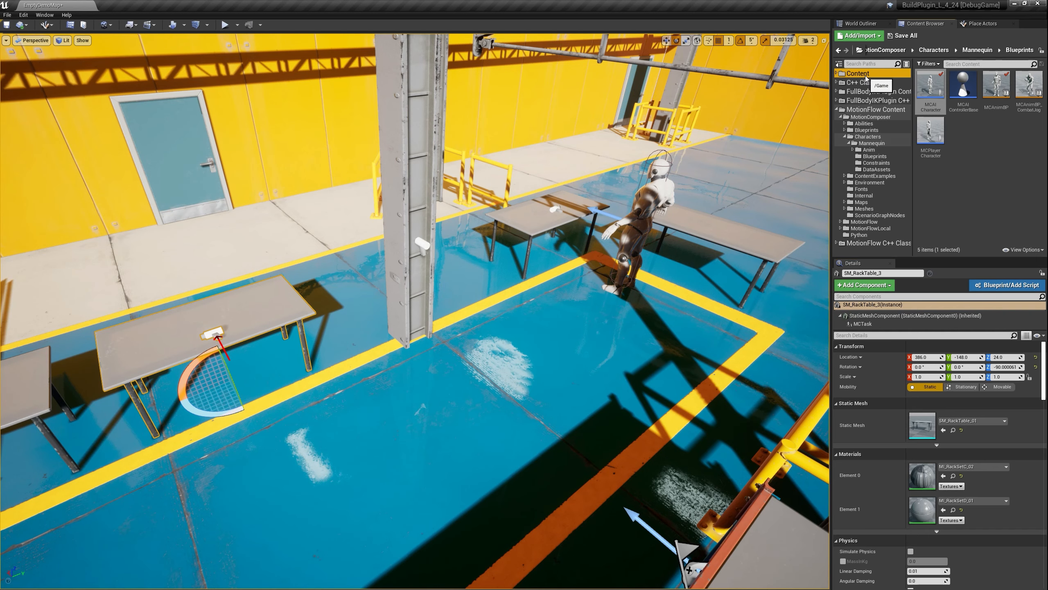
scroll(951, 167, "down", 2)
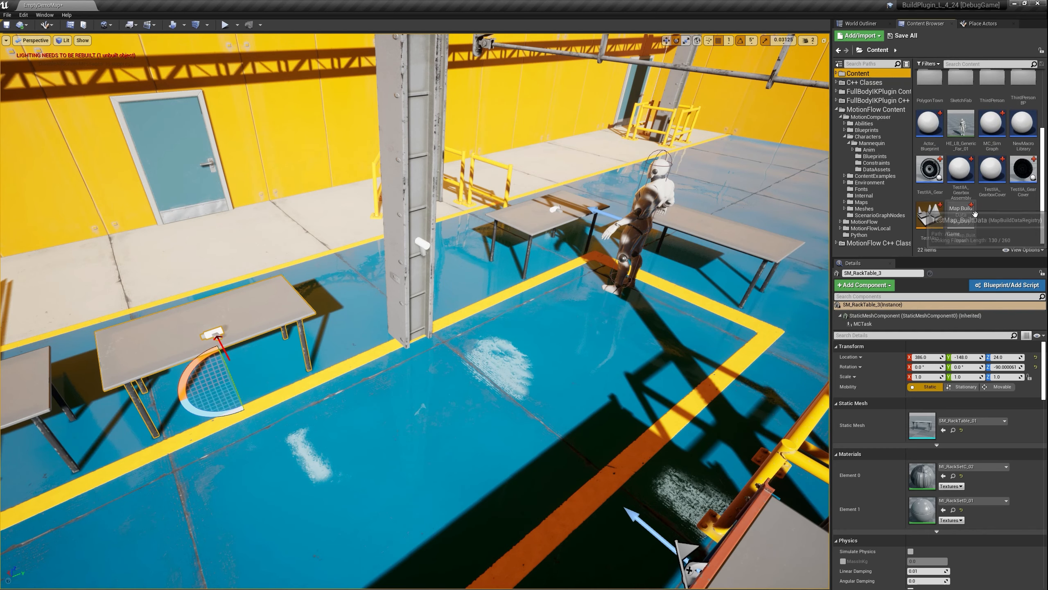
right_click(992, 226)
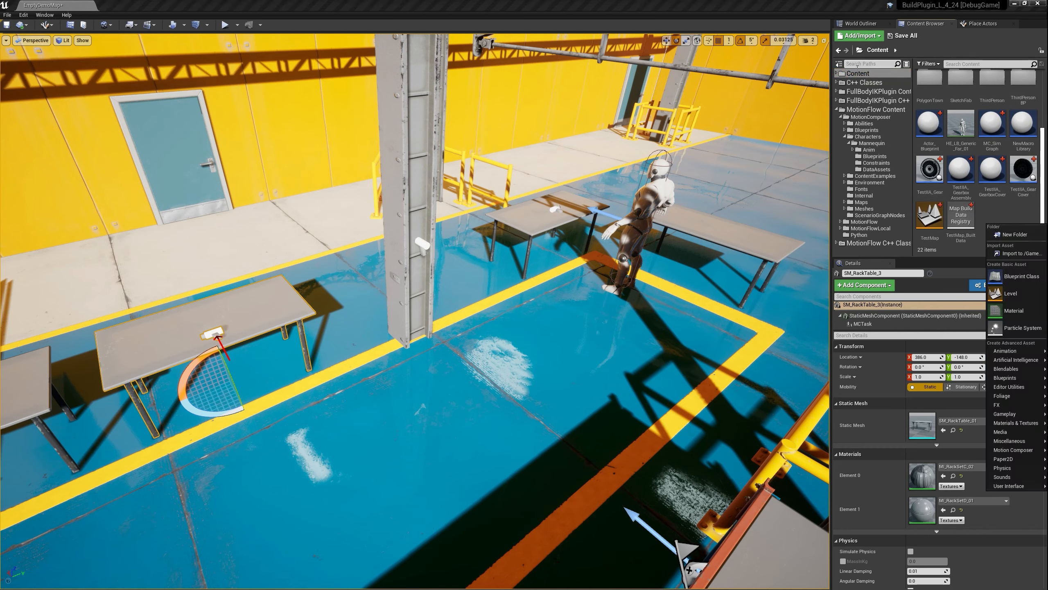
left_click(856, 72)
right_click(998, 213)
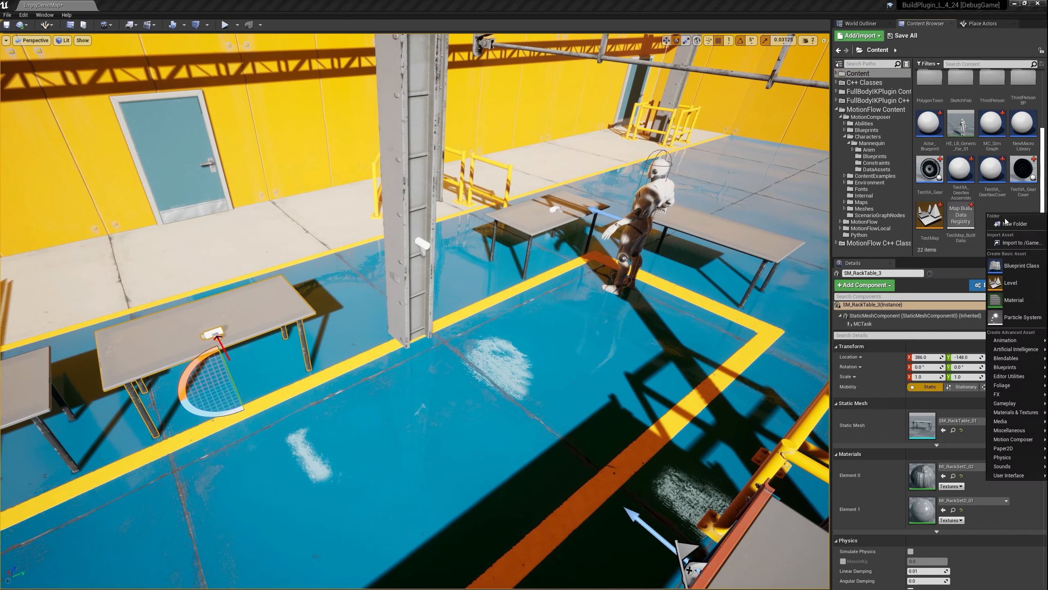
left_click(1011, 223)
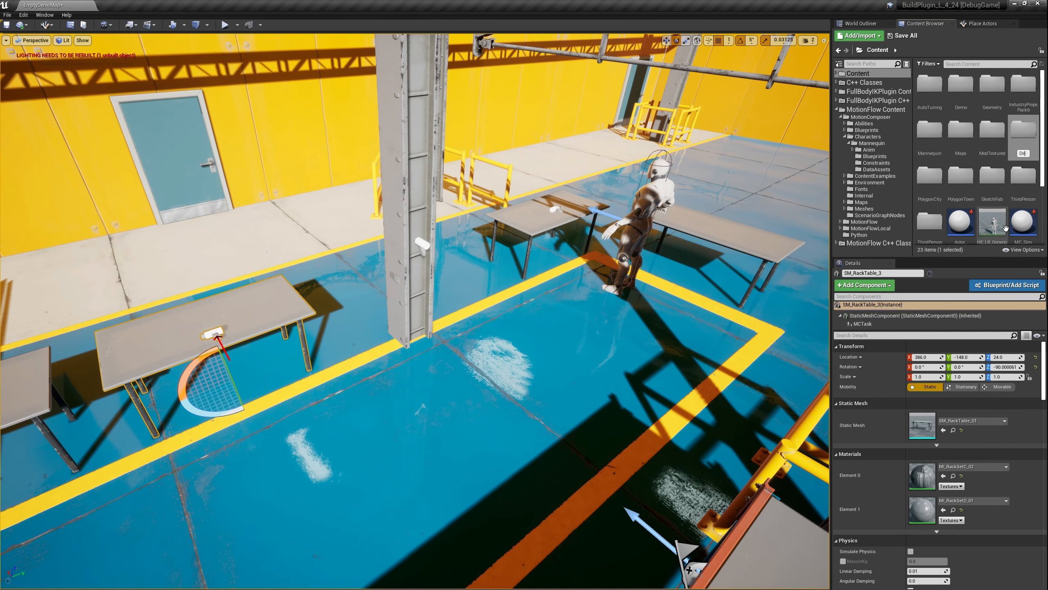
type("D")
key("BackSpace")
type("Tutorial")
key("Return")
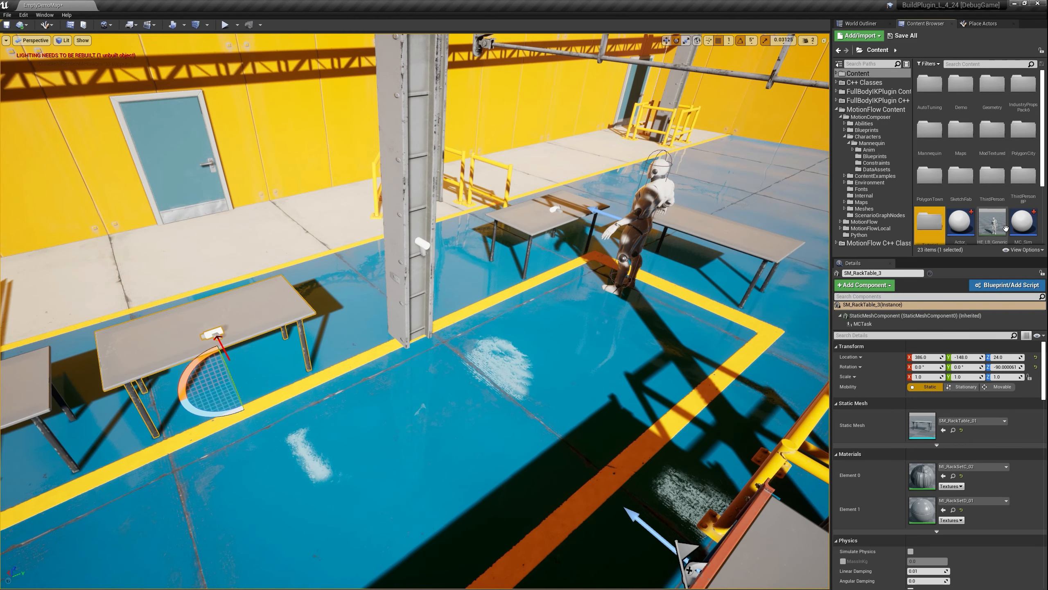
key("Return")
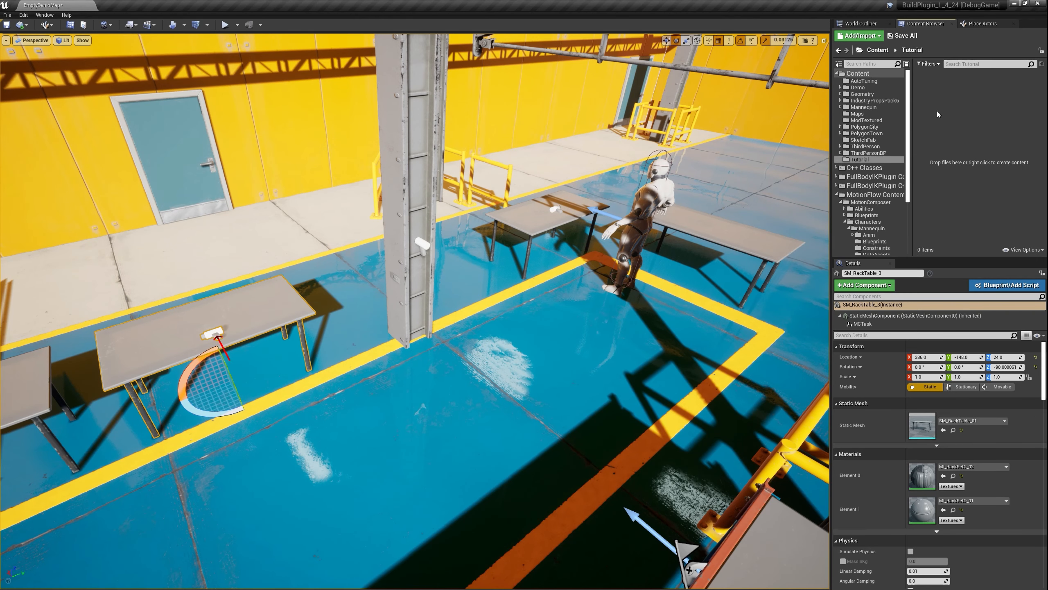
Create a Motion Composer Scenario Blueprint named TutorialScenarioBP in the Tutorial folder and open it for editing
right_click(938, 112)
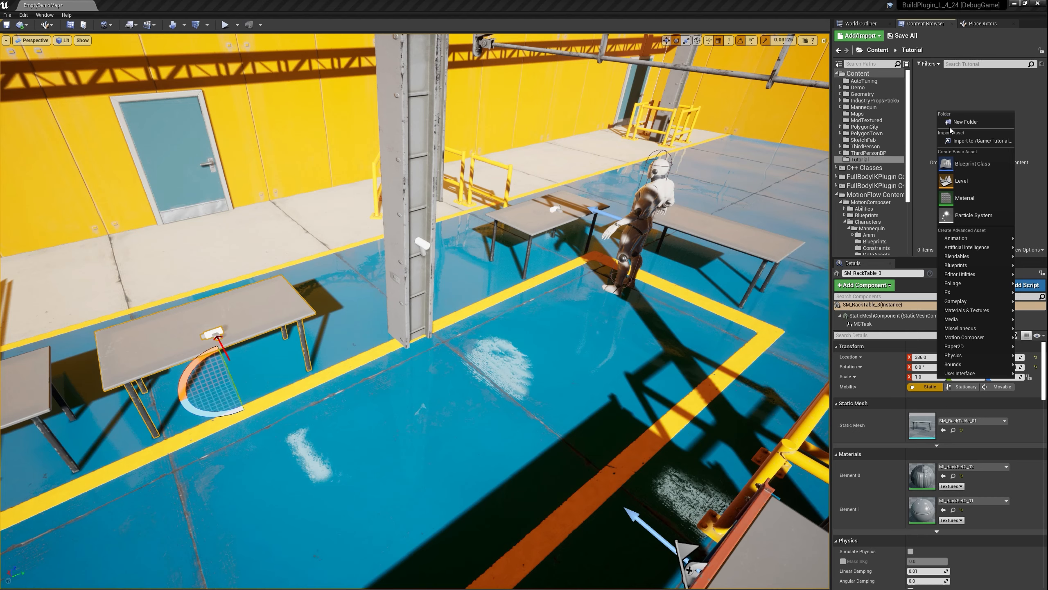
right_click(949, 89)
right_click(950, 90)
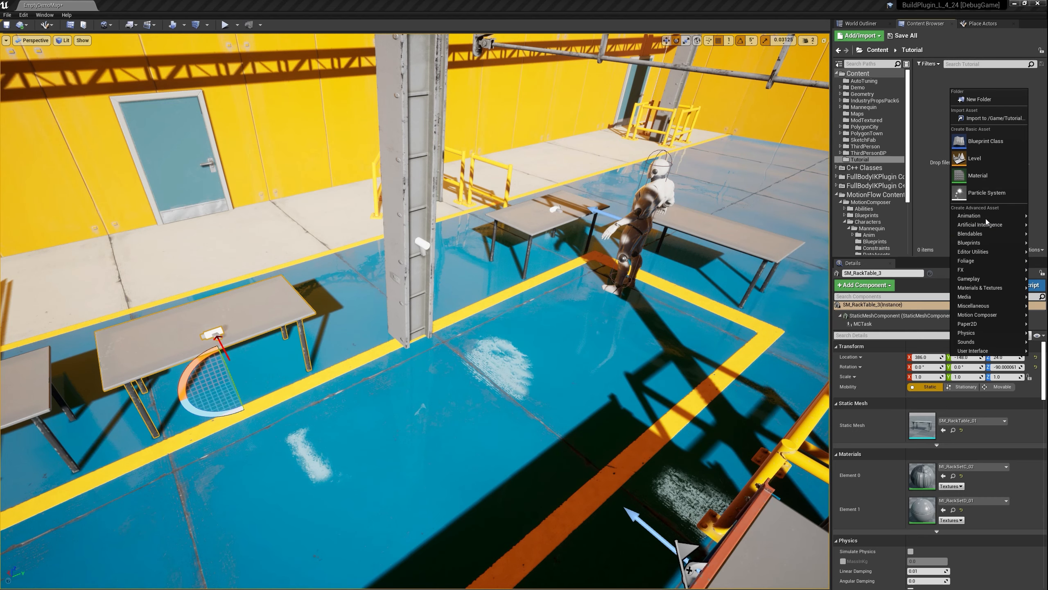
mouse_move(980, 282)
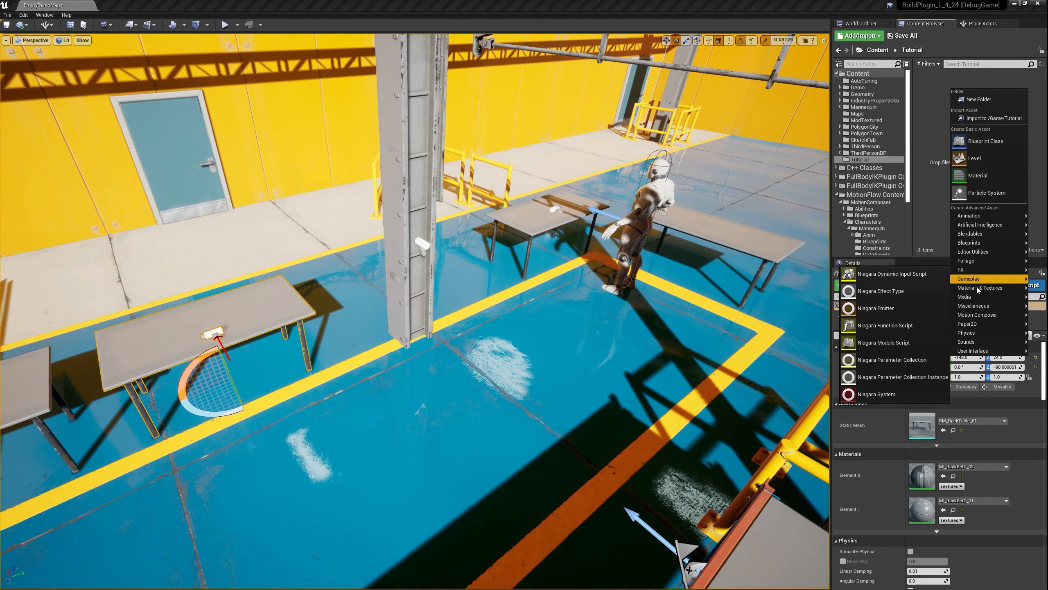
mouse_move(982, 317)
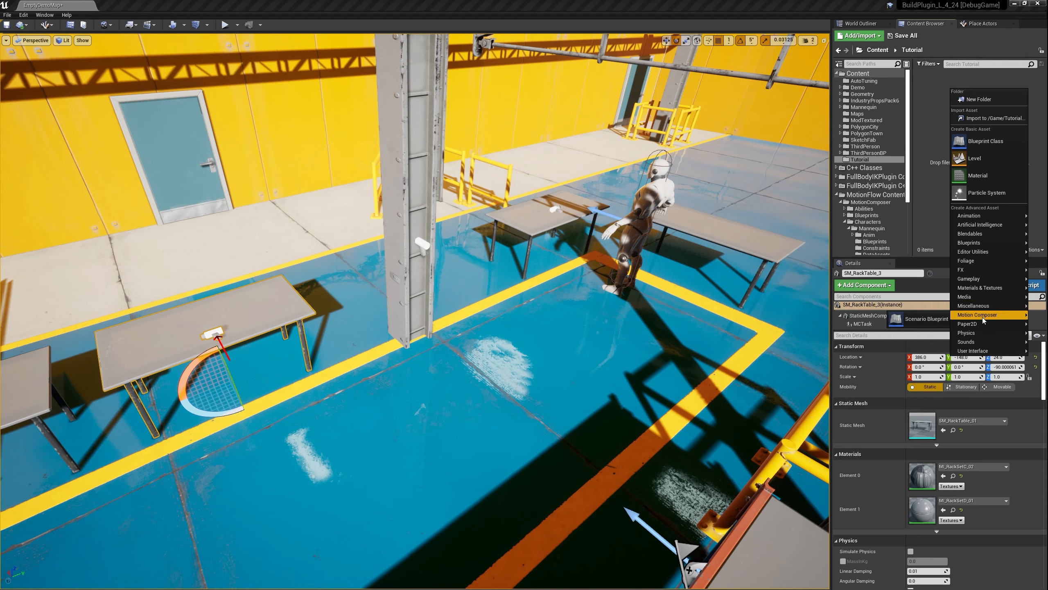
left_click(922, 314)
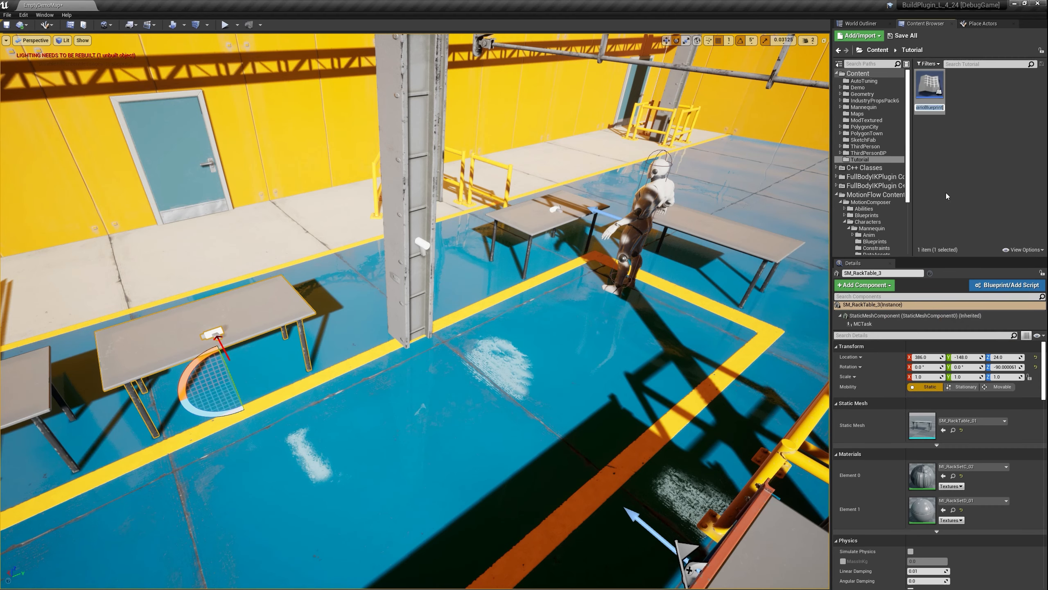
type("Tu")
type("t")
type("orialScen")
type("arioBP")
key("Return")
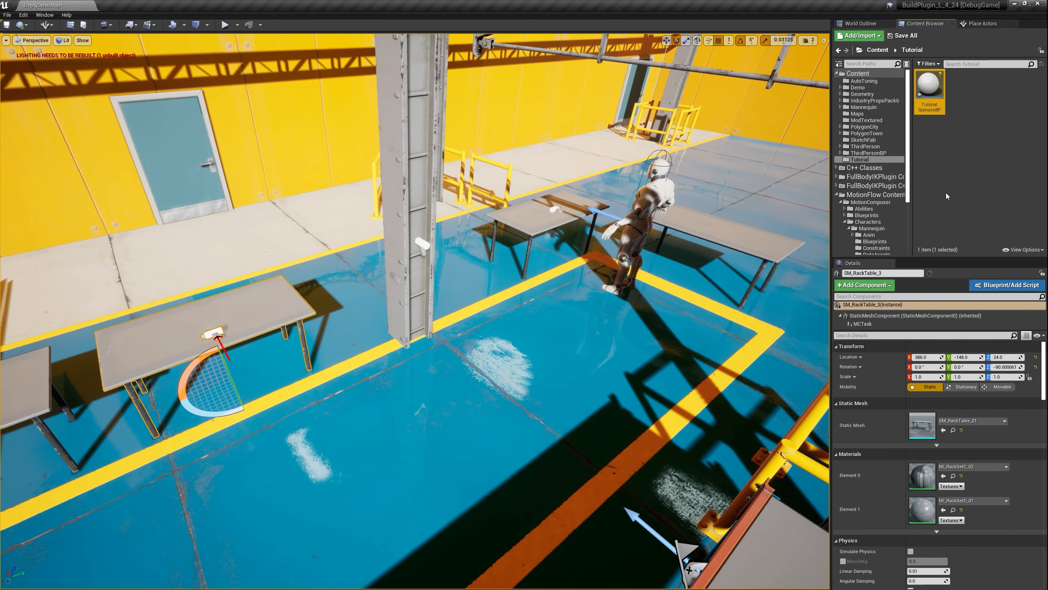
key("Return")
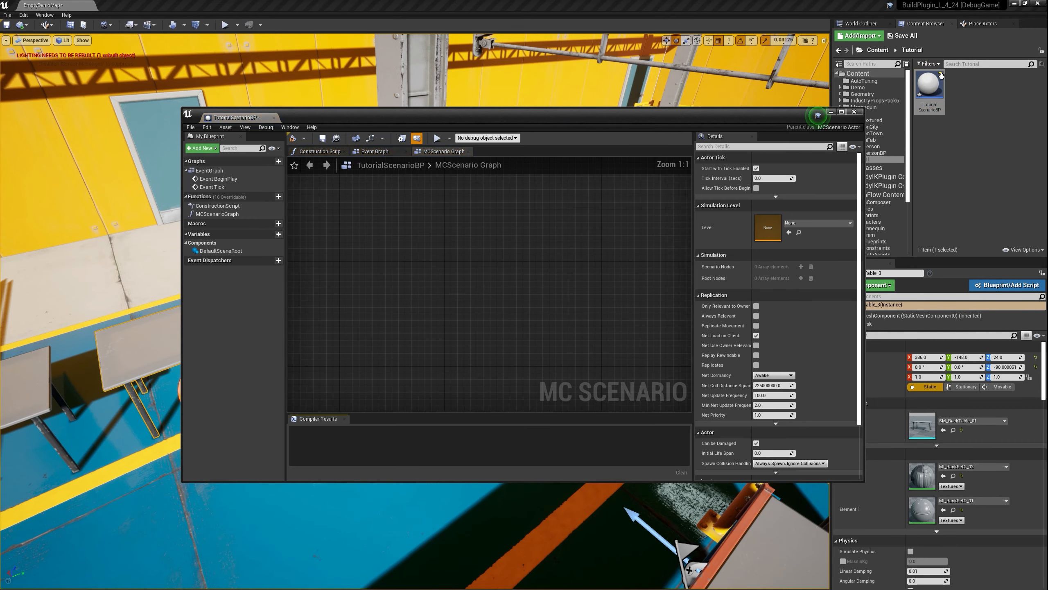
Add a Perform Task node to the MCScenario Graph and place it toward the graph's left side
left_click_drag(421, 117, 323, 112)
scroll(317, 249, "down", 1)
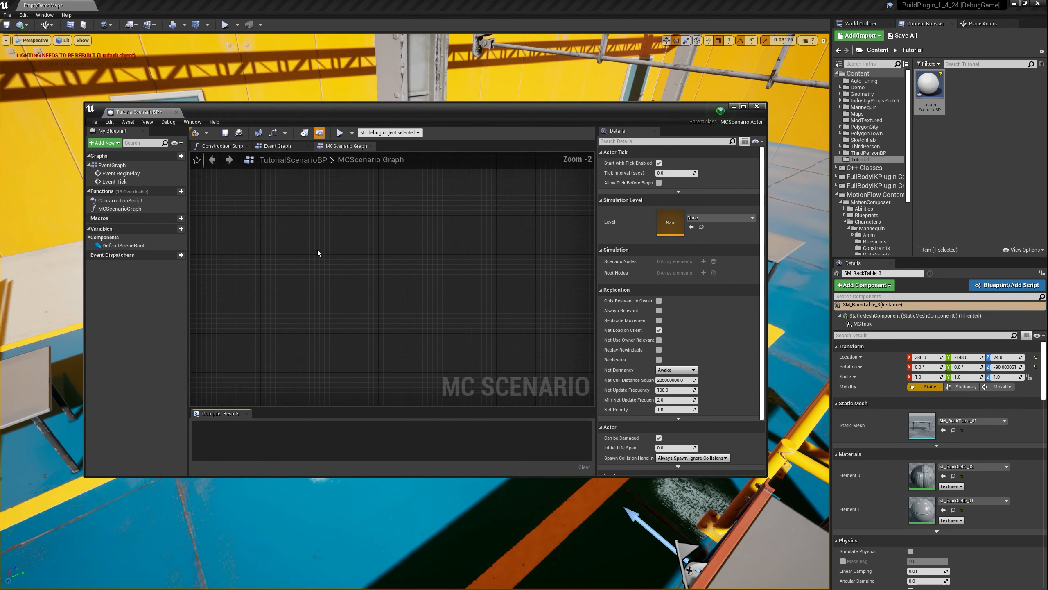
right_click(300, 213)
left_click_drag(335, 120, 590, 127)
right_click(528, 268)
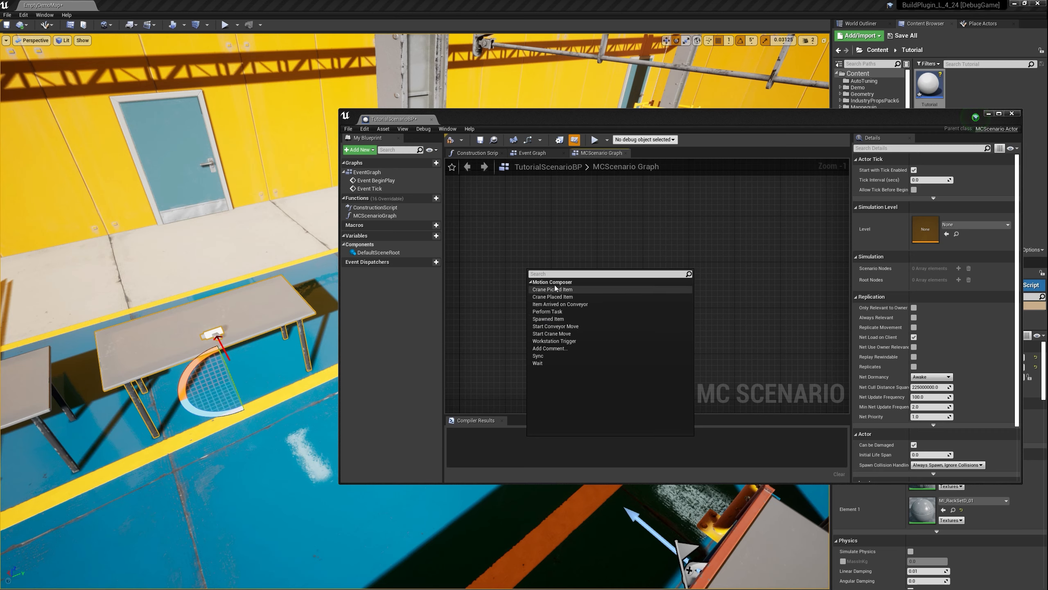
left_click(547, 311)
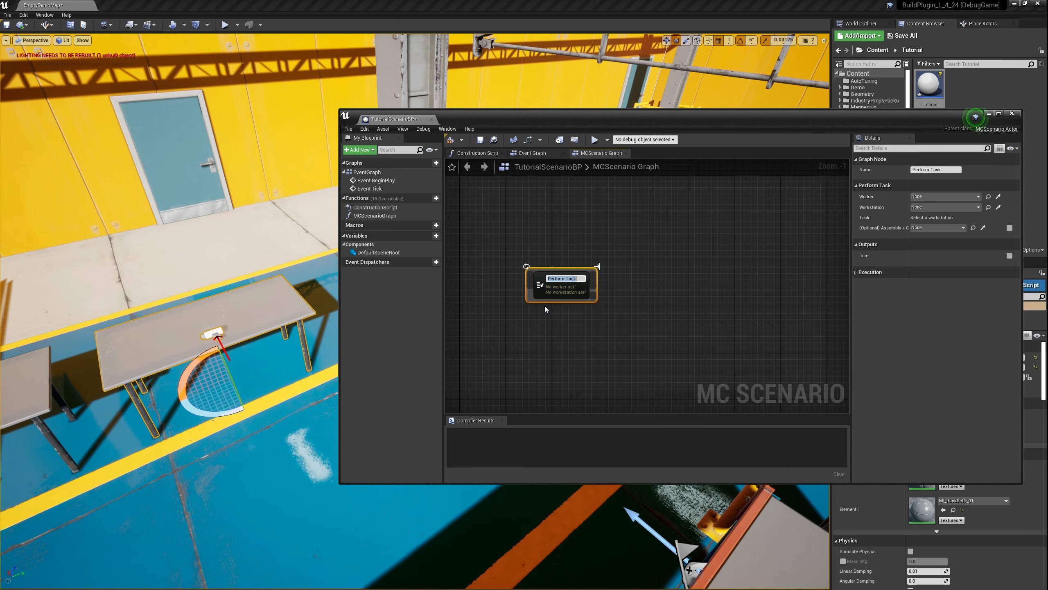
left_click(563, 292)
left_click_drag(562, 287, 535, 264)
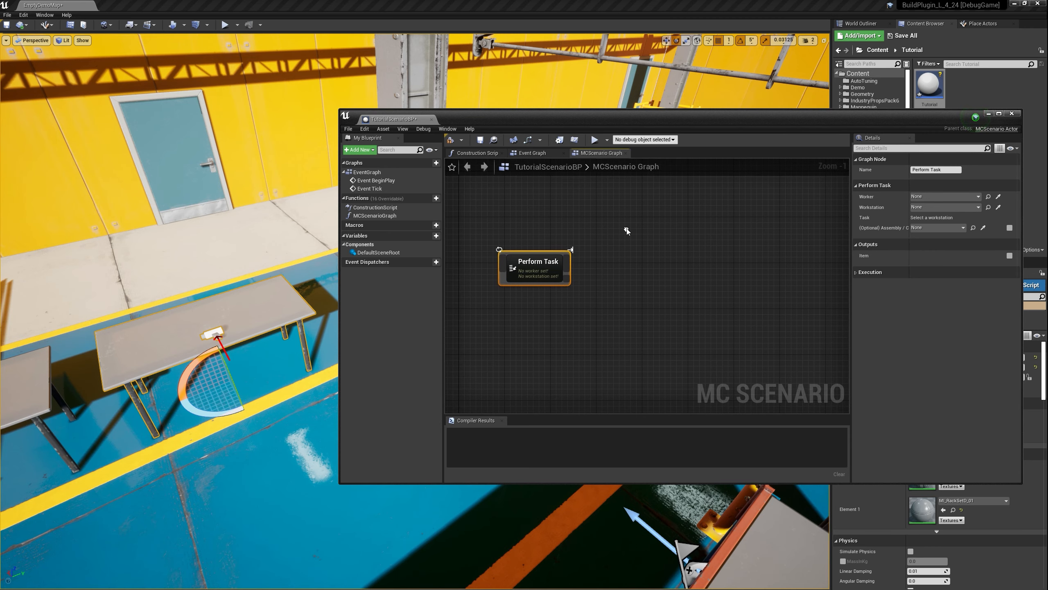
Move the scenario editor window lower to uncover the level's character and tables, and shift the Perform Task node slightly up in its graph
right_click(625, 229)
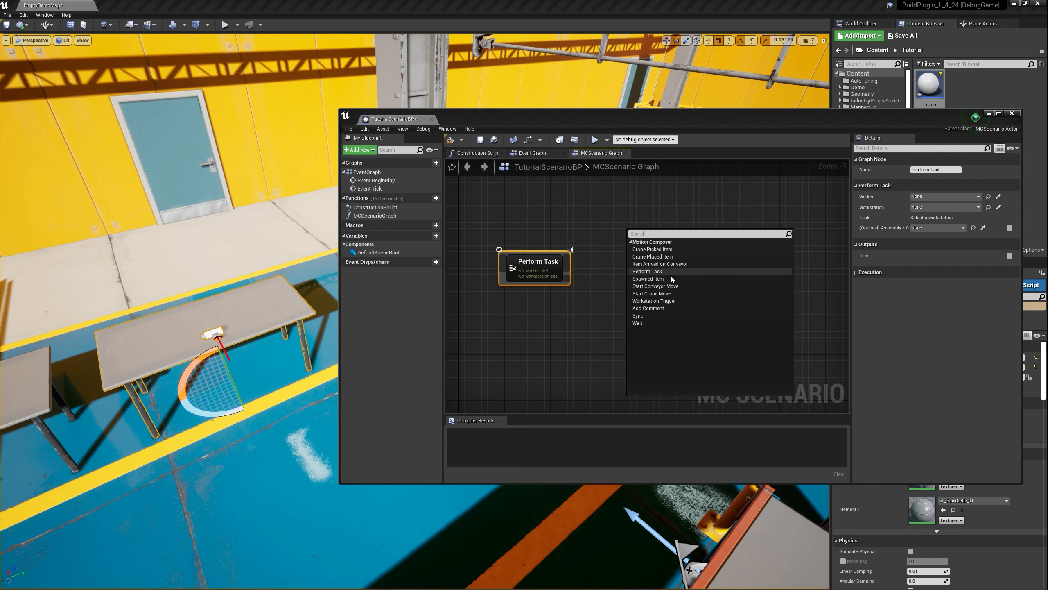
left_click(529, 266)
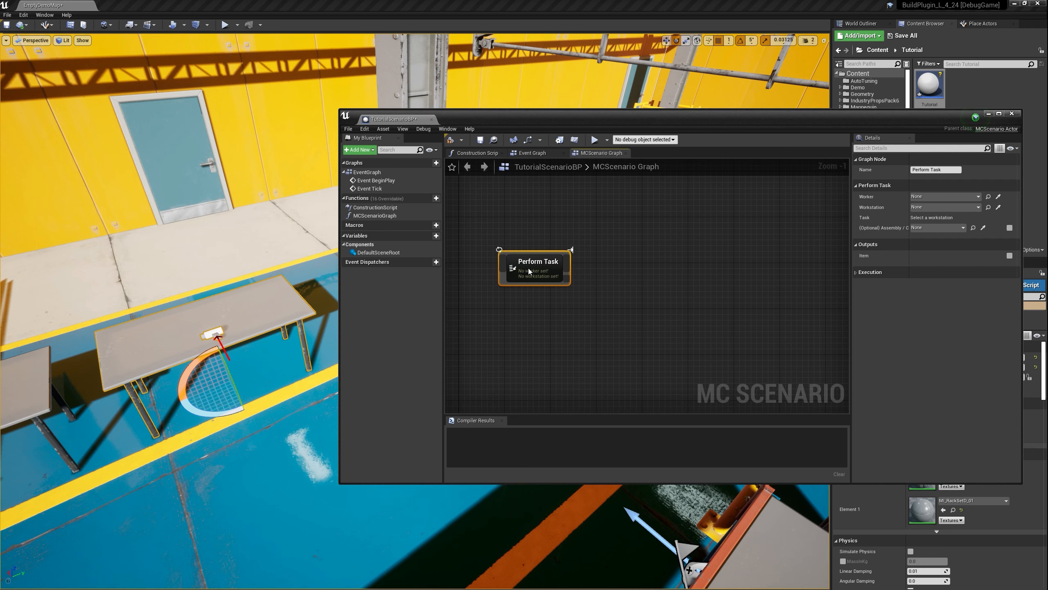
left_click_drag(525, 266, 523, 266)
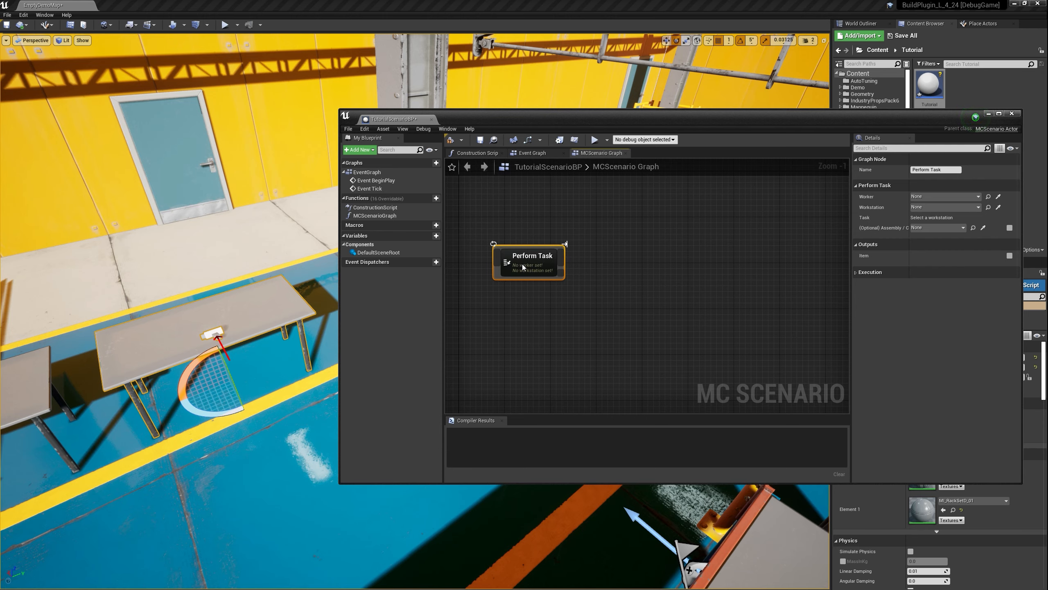
left_click_drag(649, 117, 536, 347)
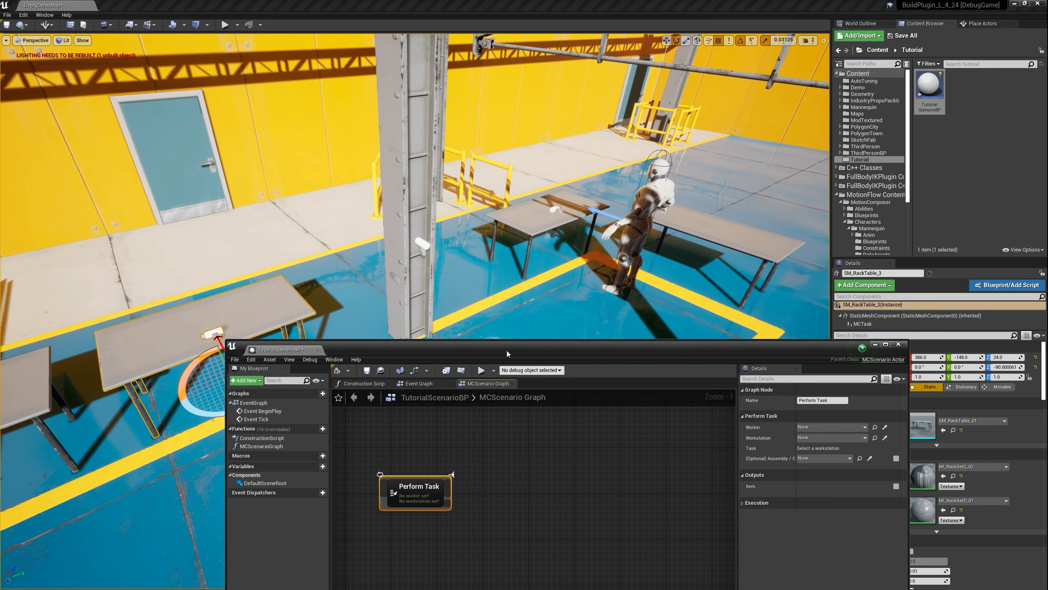
left_click_drag(507, 352, 502, 277)
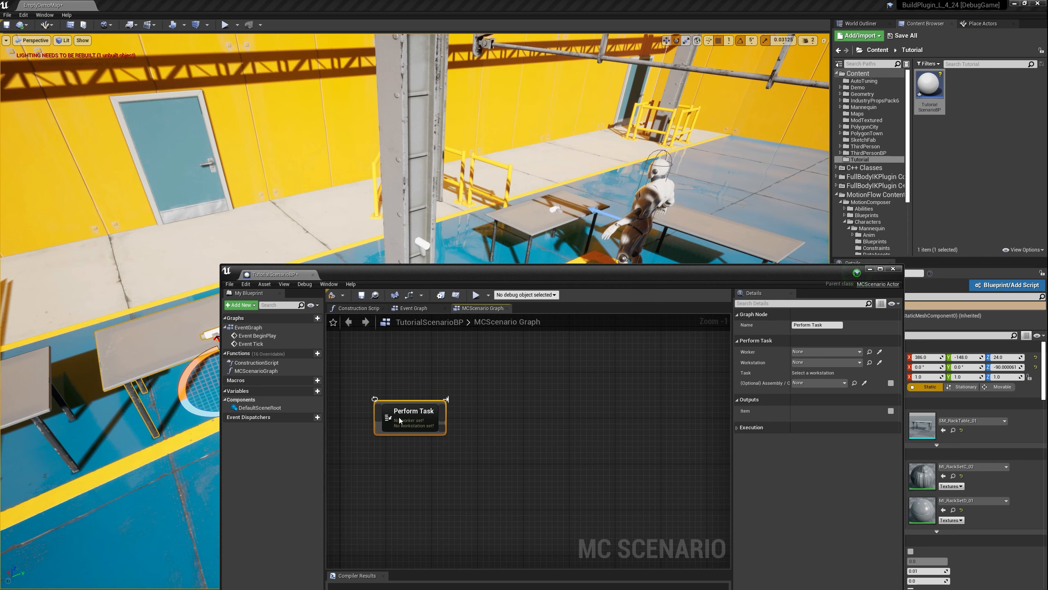
left_click_drag(399, 414, 400, 402)
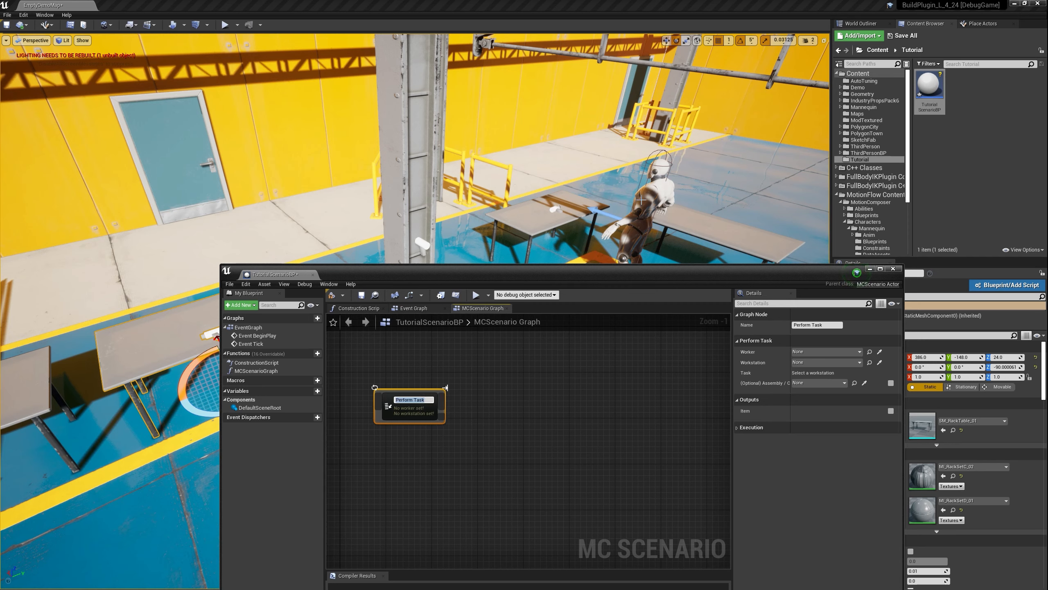
Rename the MCAICharacter actor in the level as W01, moving the scenario editor window so the actor's details are uncovered
left_click(659, 199)
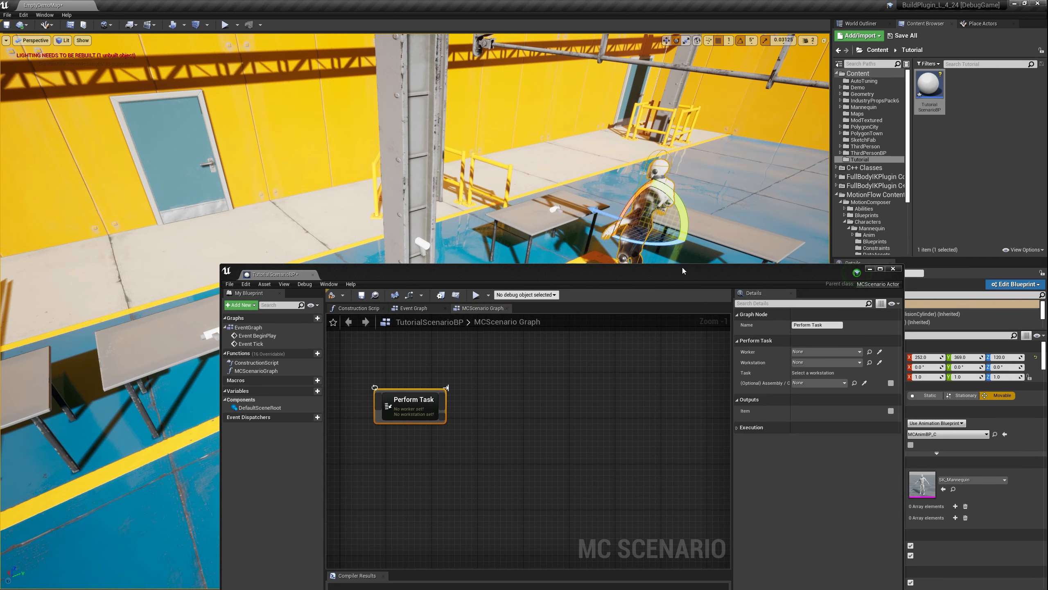
left_click_drag(698, 275, 602, 238)
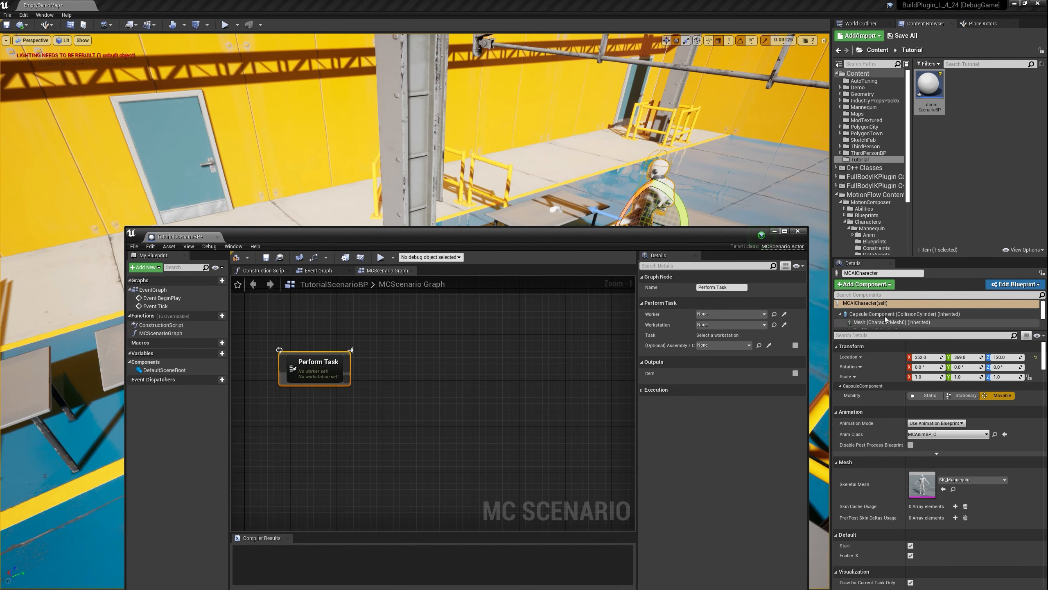
left_click(871, 273)
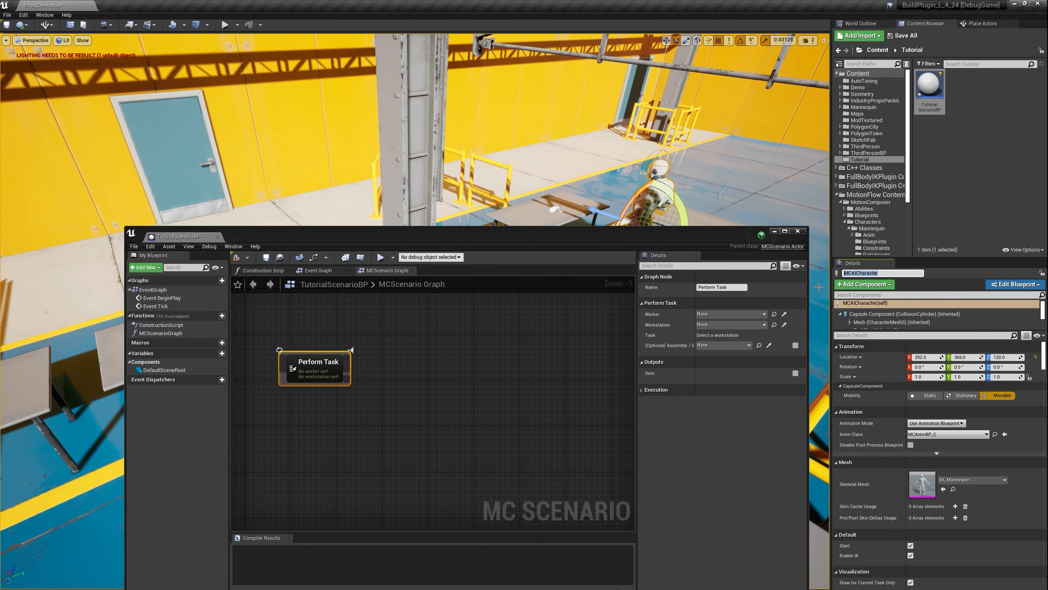
type("W0")
type("1")
key("Return")
Rename the rack table beside the character, SM_RackTable_2, as WS01
right_click_drag(586, 162, 586, 198)
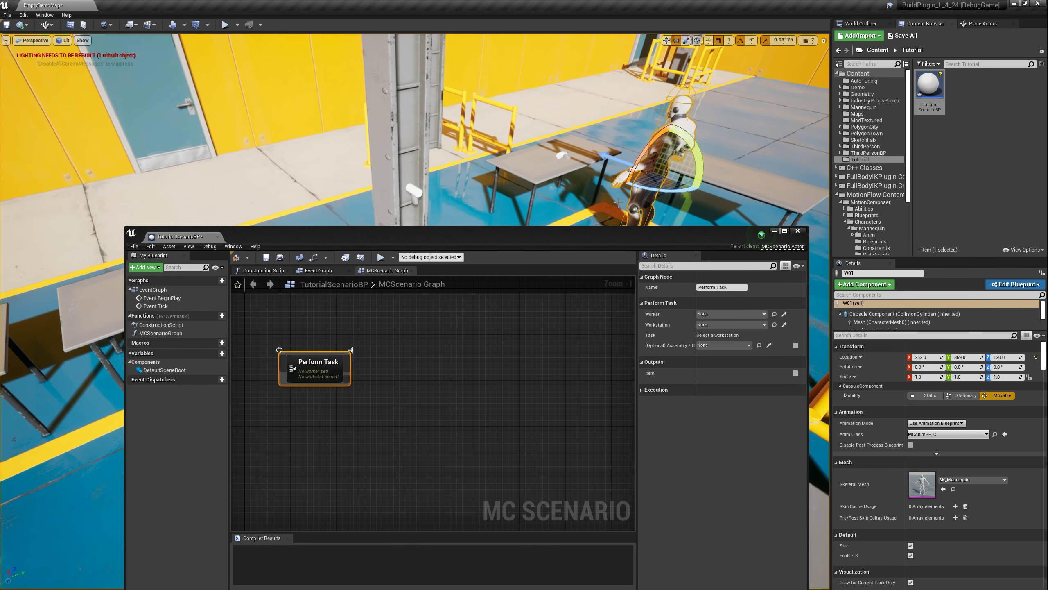
left_click(554, 168)
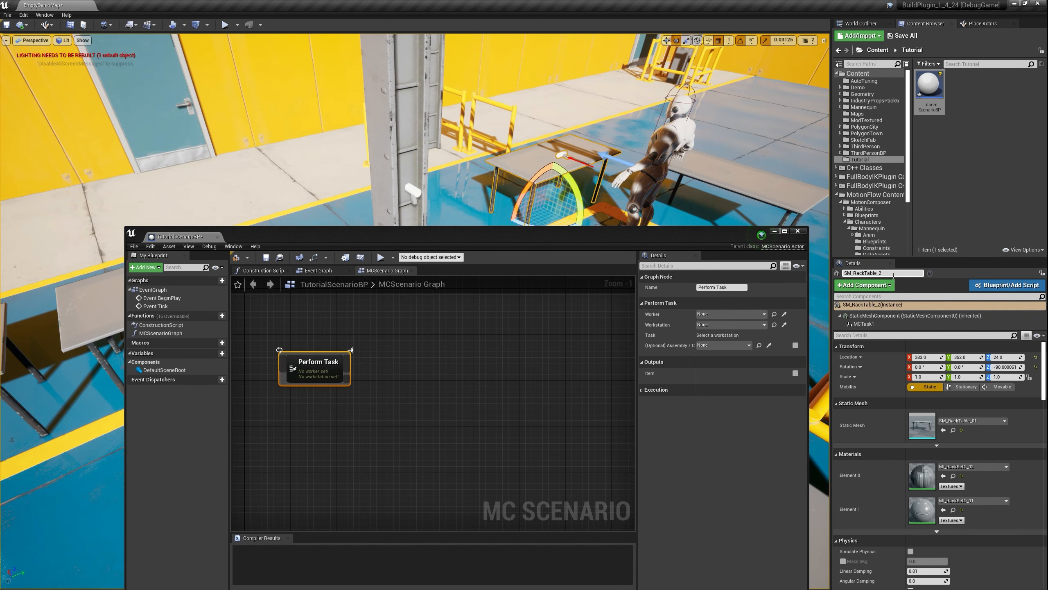
left_click_drag(891, 272, 826, 272)
type("WS01")
key("Return")
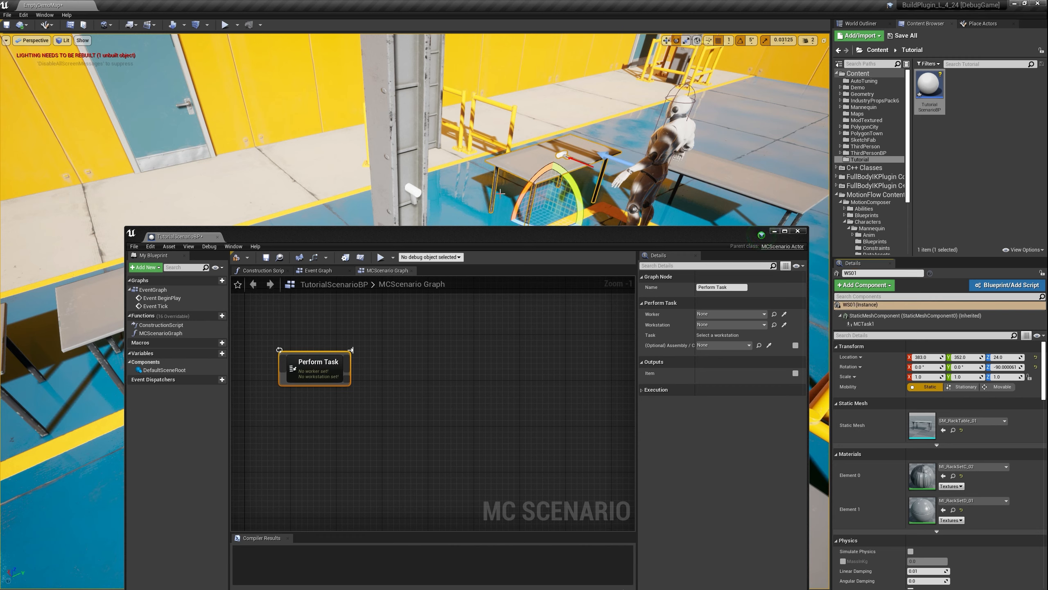
Rename the pillar actor that holds the drill task as WS02
left_click(405, 163)
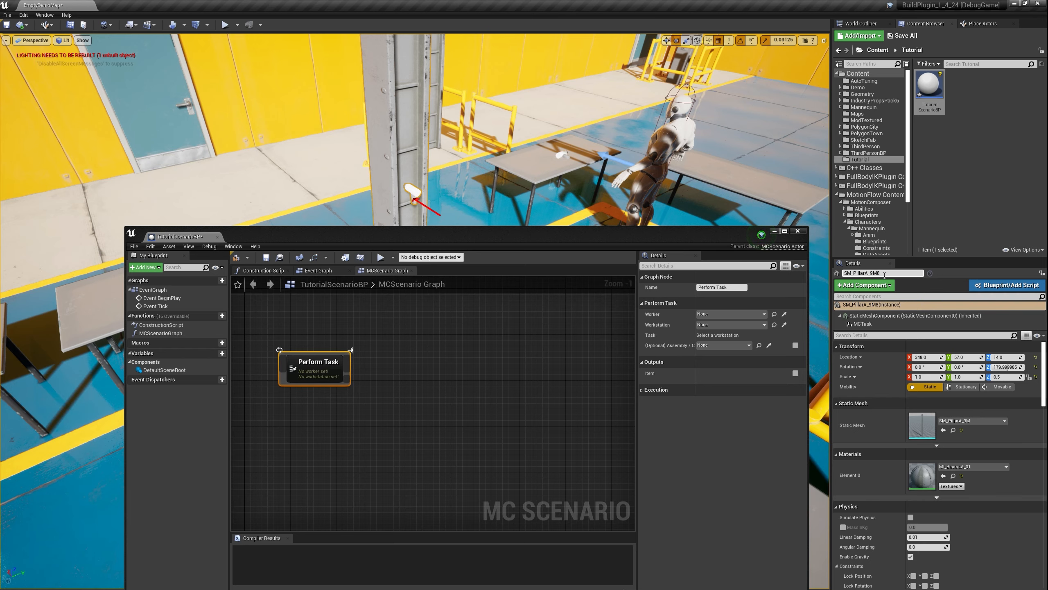
type("WS02")
key("Return")
Rename the put-down rack table, SM_RackTable_3, as WS03
right_click_drag(559, 155, 568, 147)
left_click(568, 146)
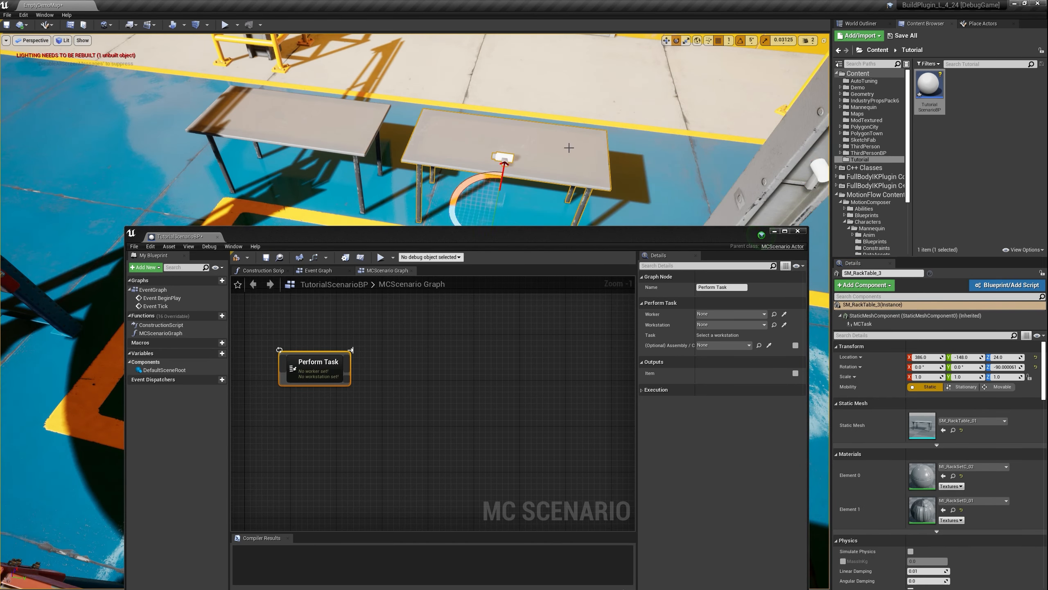
left_click(899, 274)
type("WS03")
key("Return")
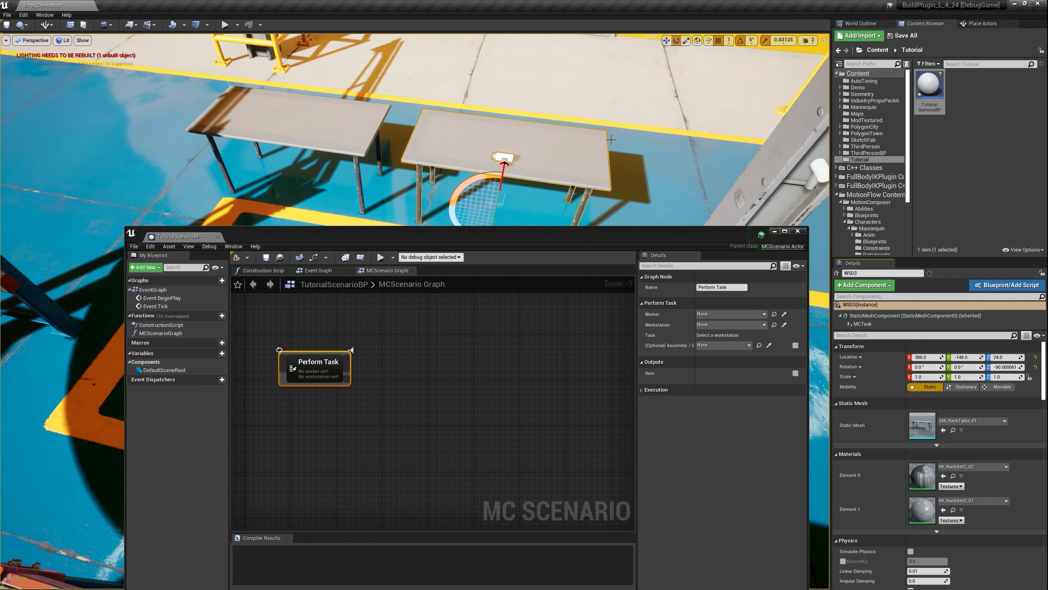
Add the worker prefix to the WS01 table's name so it reads W01_WS01
right_click_drag(531, 147, 531, 148)
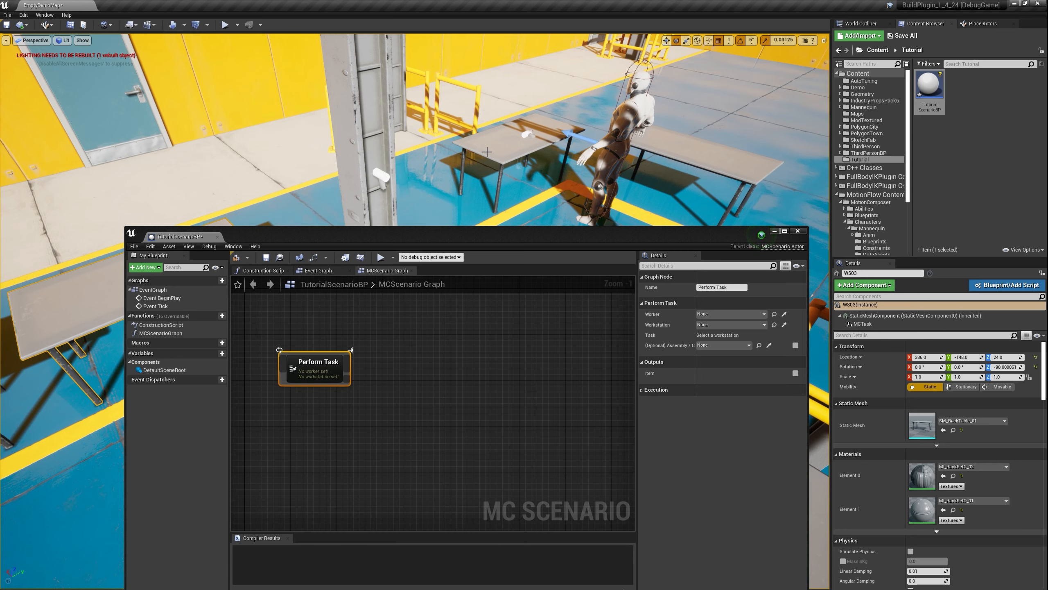
left_click(518, 148)
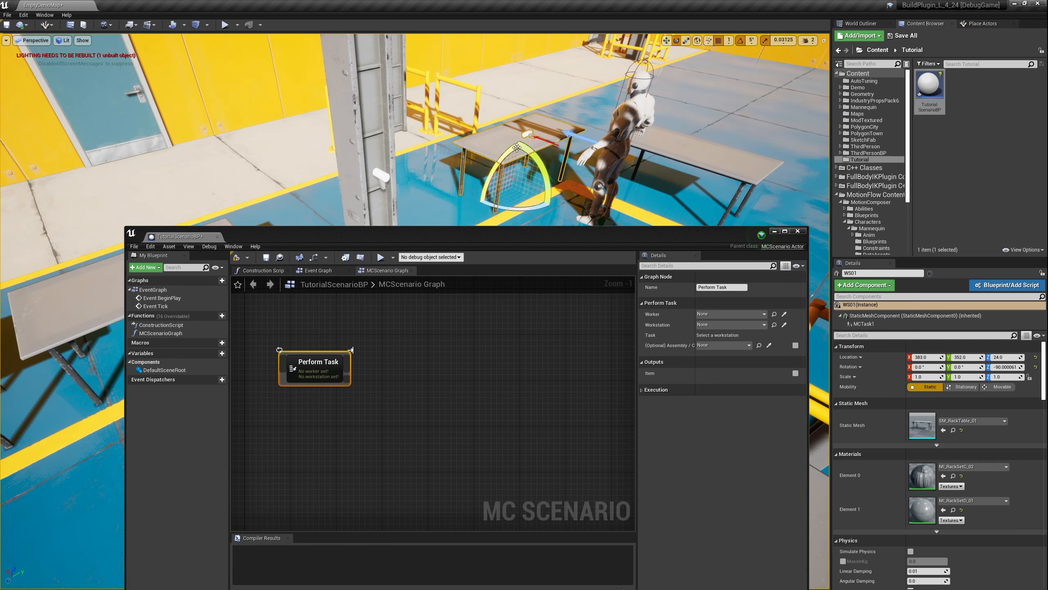
left_click(866, 275)
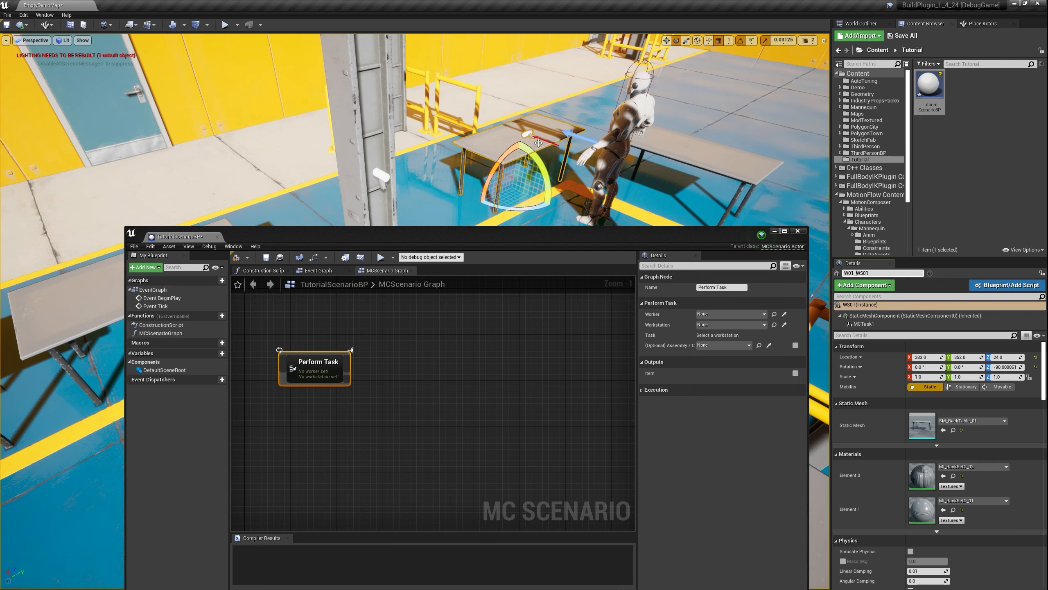
left_click(853, 305)
Add the worker prefix to the WS02 pillar's name so it reads W01_WS02
left_click(387, 173)
left_click(901, 276)
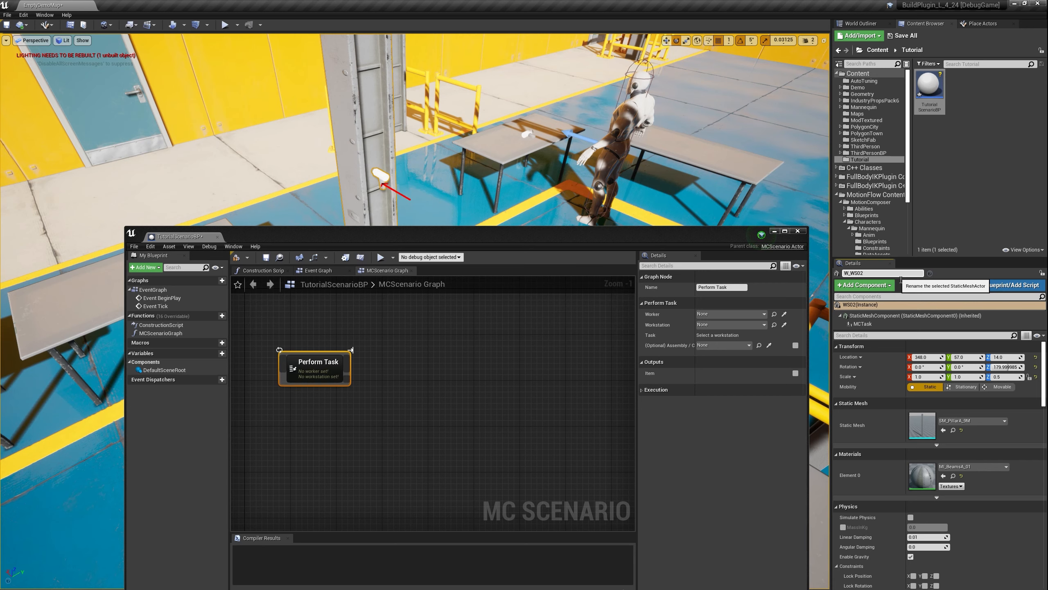
type("W01_")
key("Return")
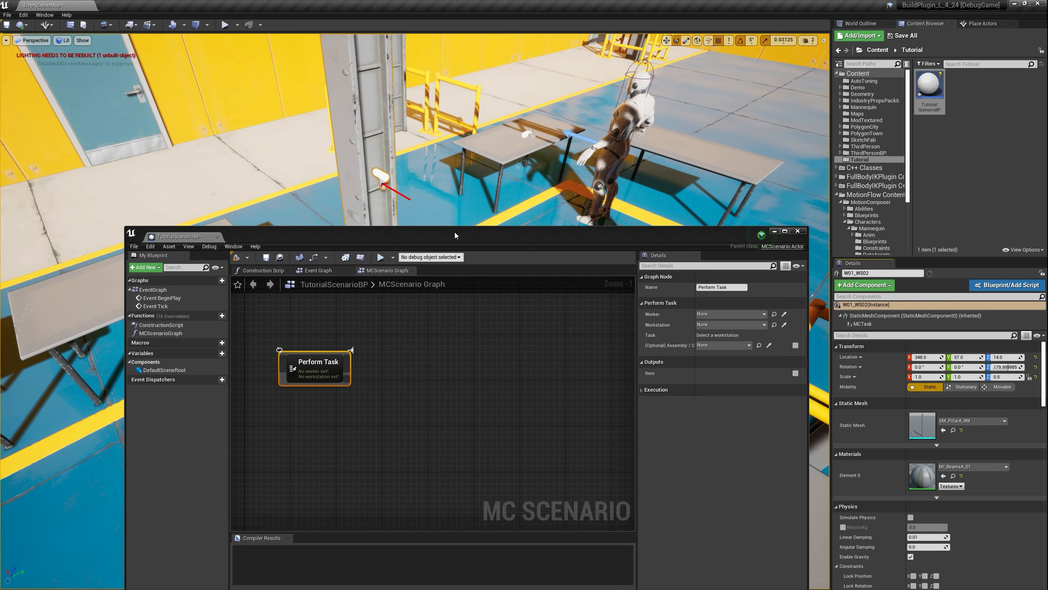
Move the scenario editor window lower to uncover the WS03 table and rename the table as W01_WS03
left_click_drag(456, 236, 471, 357)
left_click(219, 268)
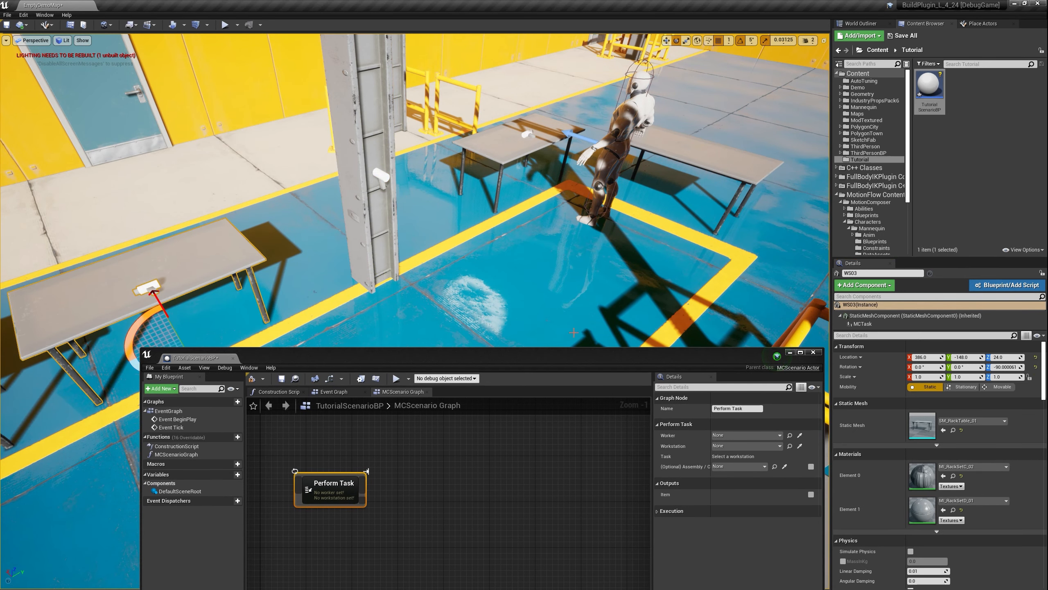
left_click(874, 275)
key("Home")
type("W01_")
key("Return")
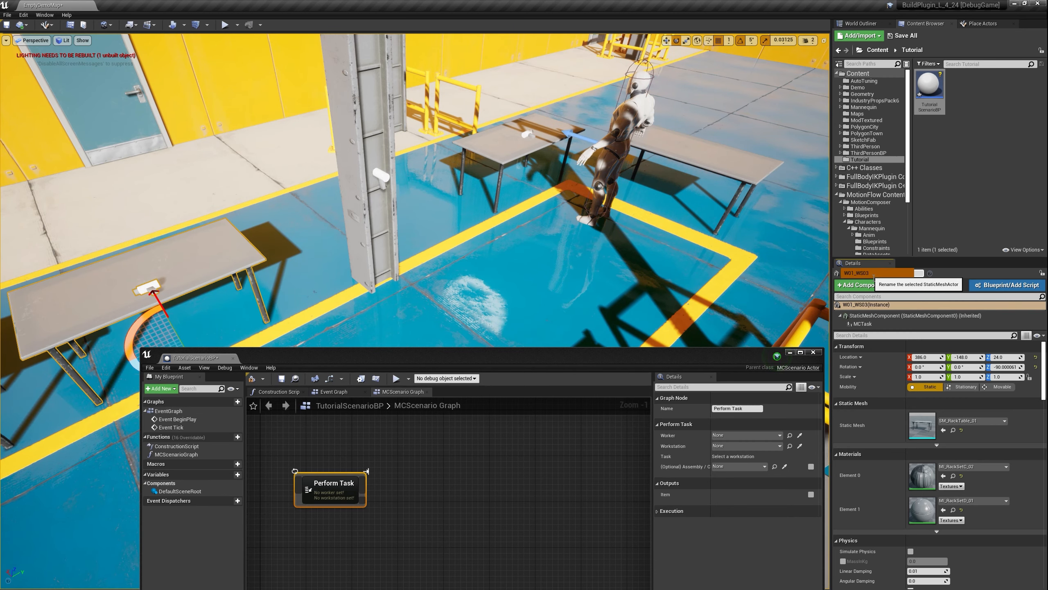
Bring the scenario editor window back up and set the Perform Task node's Worker to W01
left_click_drag(517, 357, 542, 151)
left_click(516, 268)
left_click(409, 285)
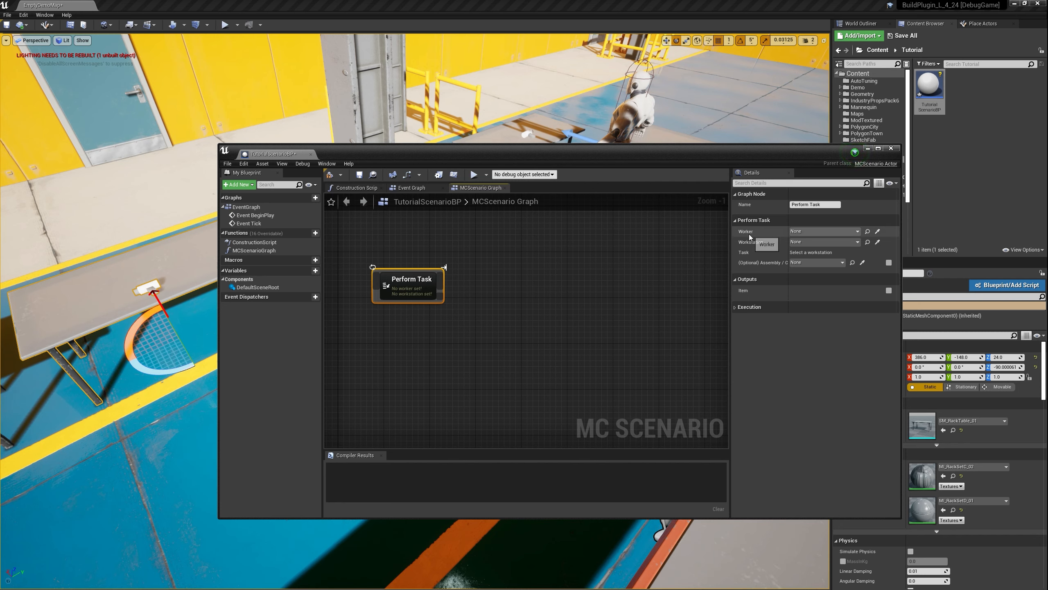
left_click(796, 233)
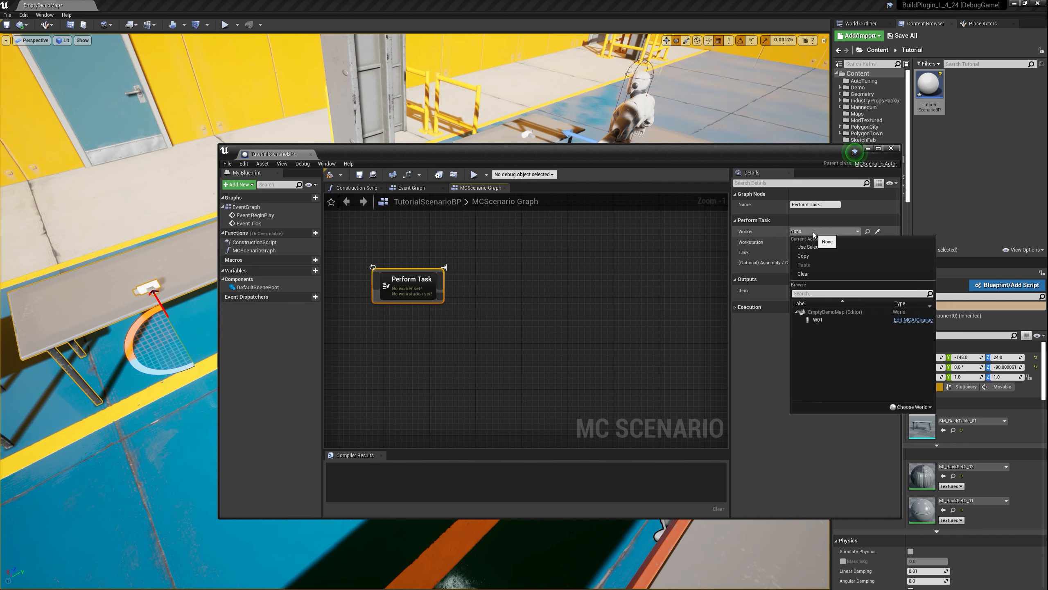
left_click(818, 320)
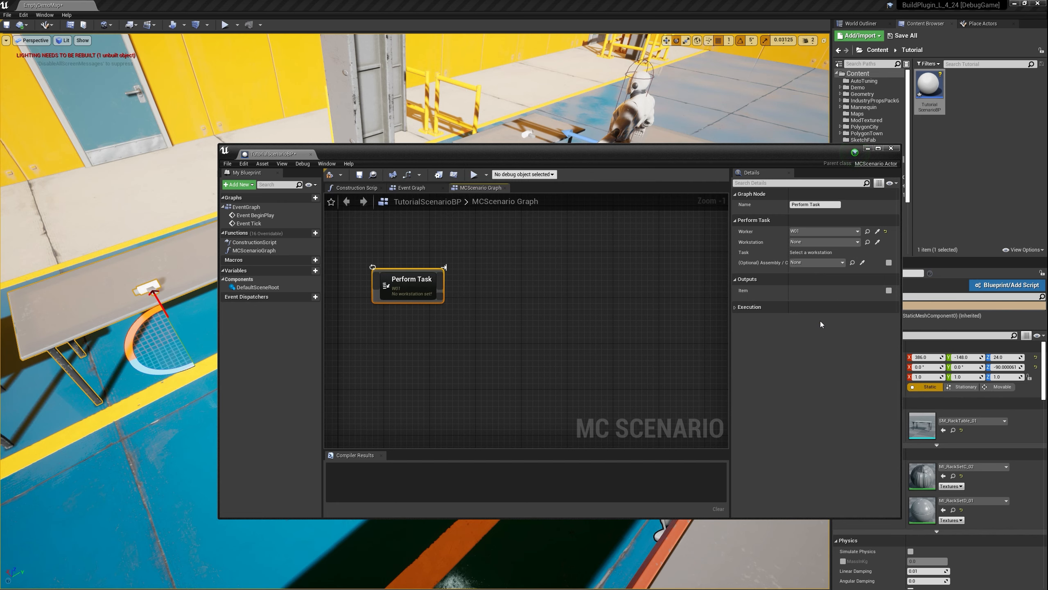
Set the Perform Task node's Workstation to W01_WS01 and its Task to MCTask1
left_click(796, 242)
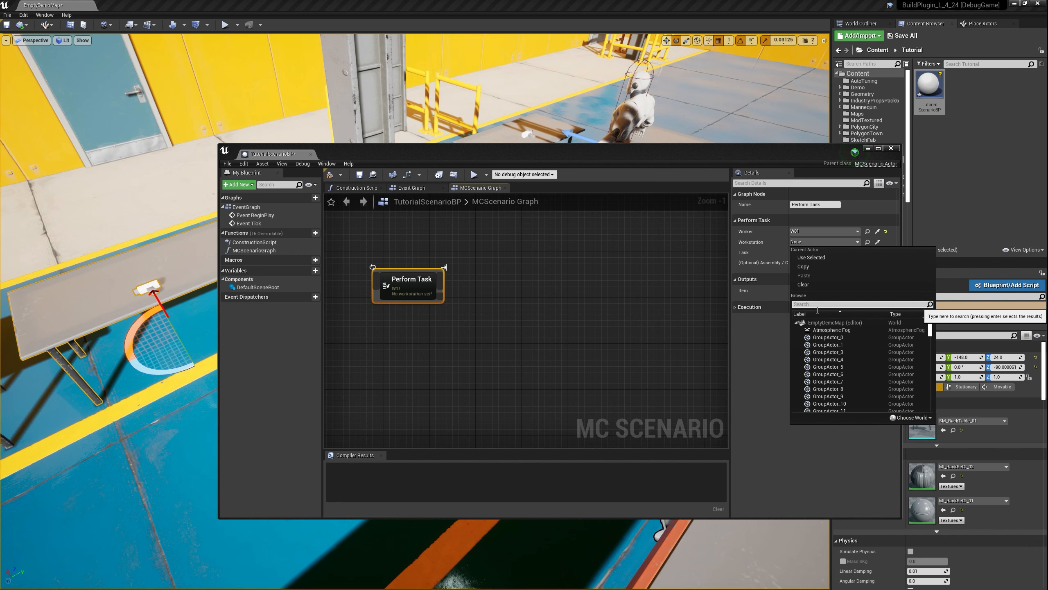
type("WS")
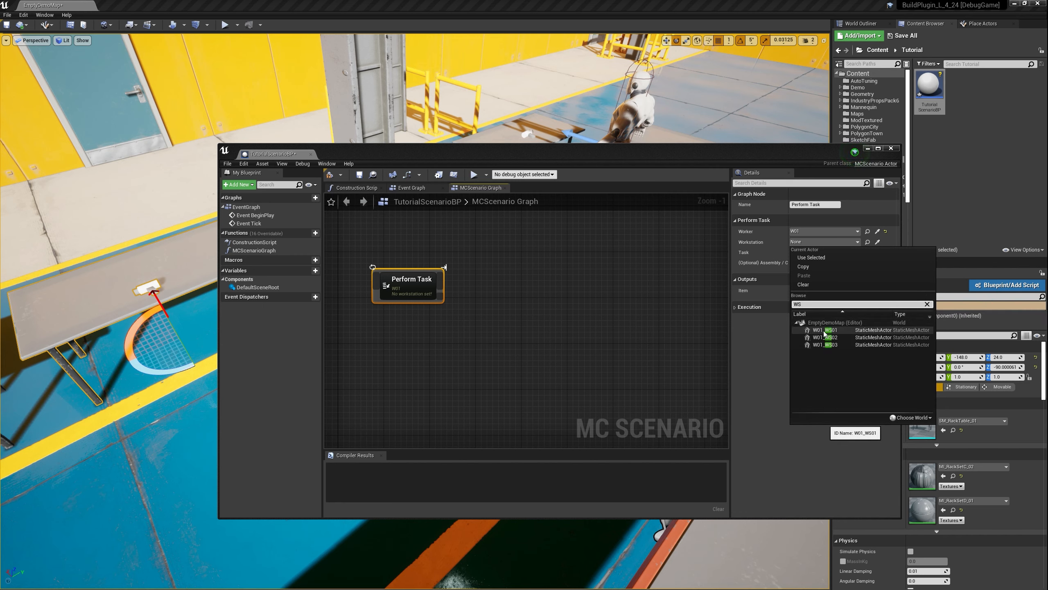
left_click(831, 333)
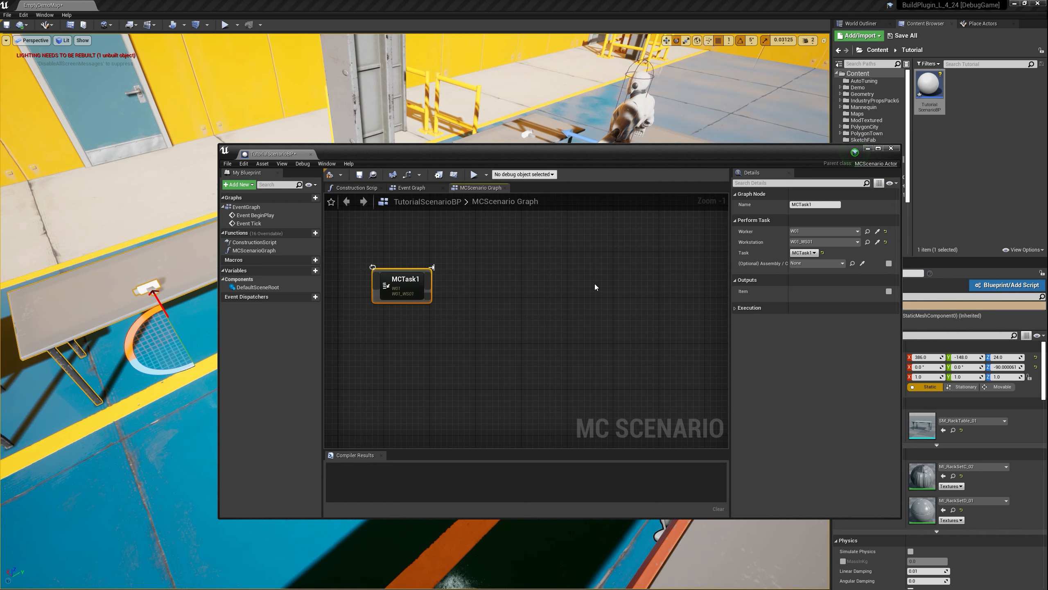
left_click(804, 252)
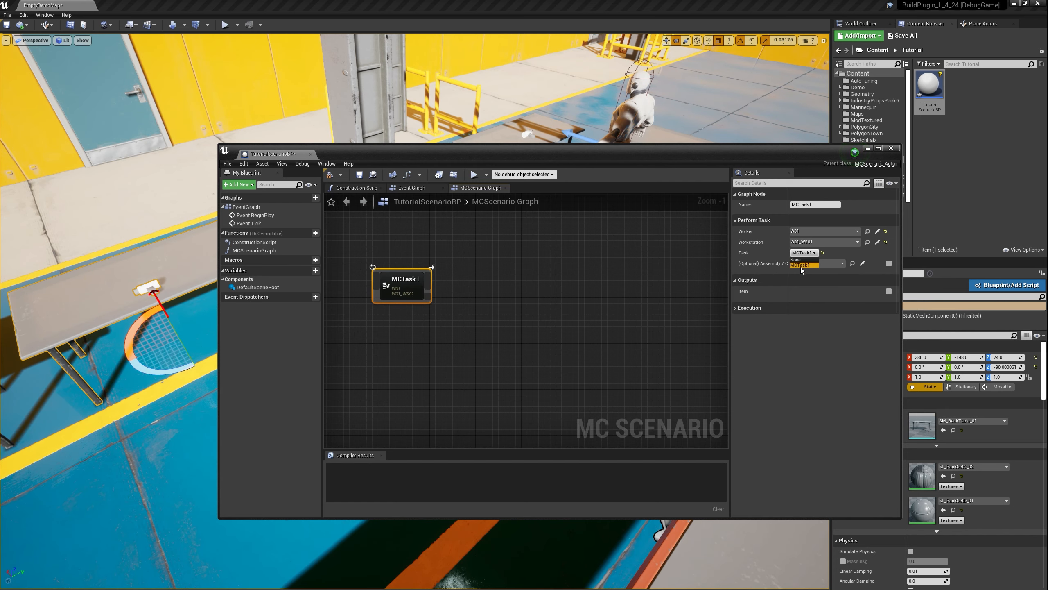
left_click(804, 265)
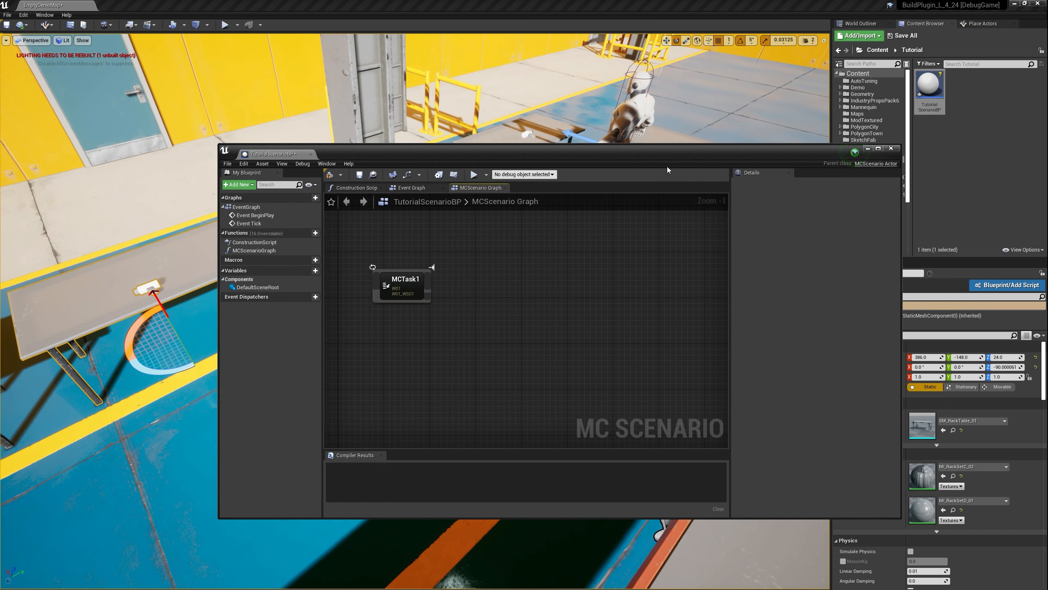
Move the scenario editor window clear of the level and rename the W01_WS01 table's MCTask1 component as PickupDrill
left_click_drag(643, 159, 647, 266)
left_click(521, 152)
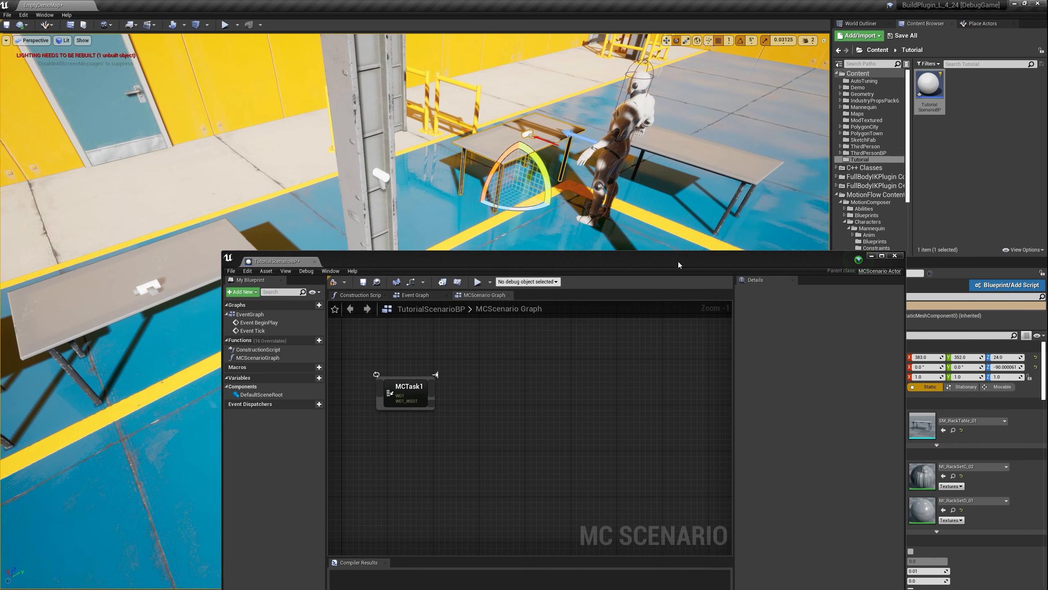
left_click(429, 390)
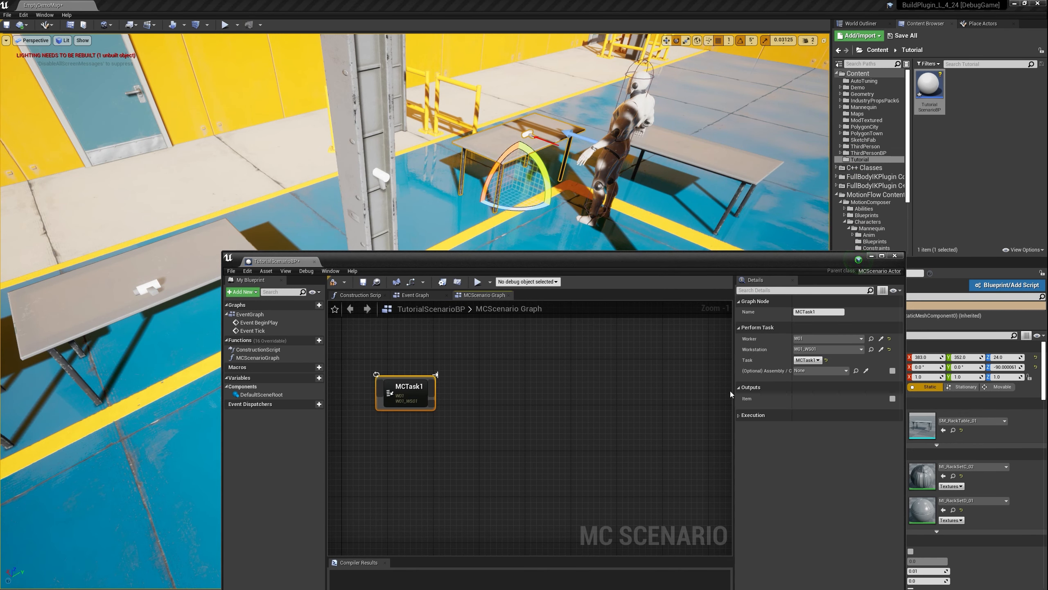
left_click(810, 361)
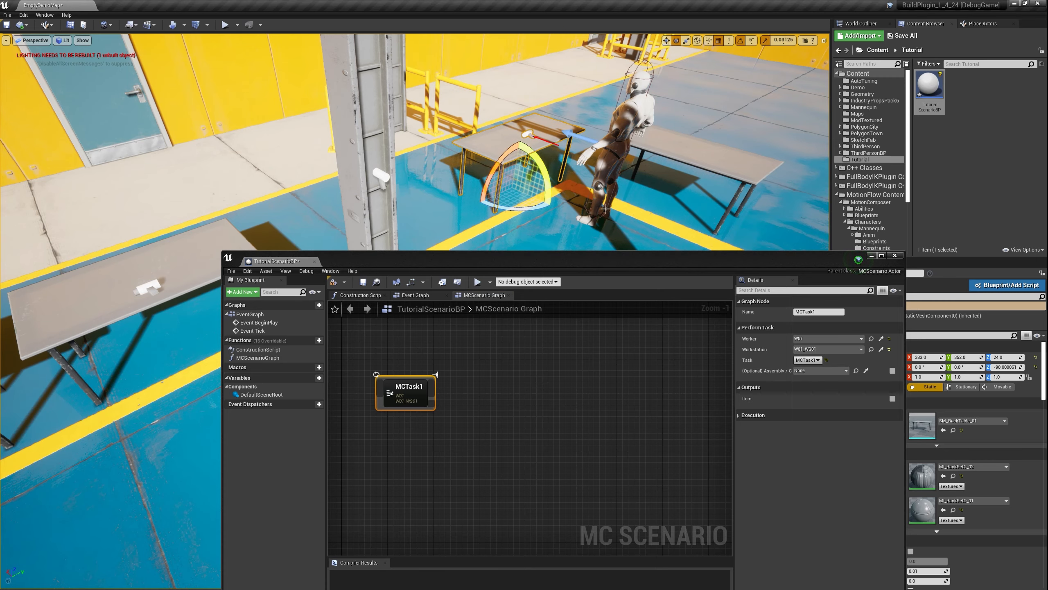
left_click_drag(578, 253, 471, 289)
left_click(878, 326)
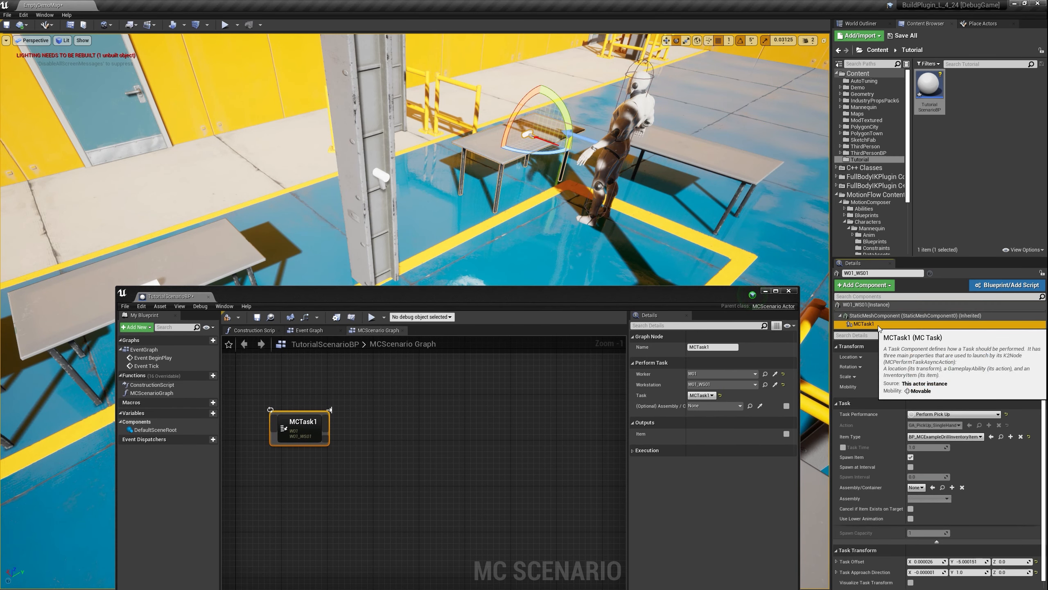
left_click(901, 326)
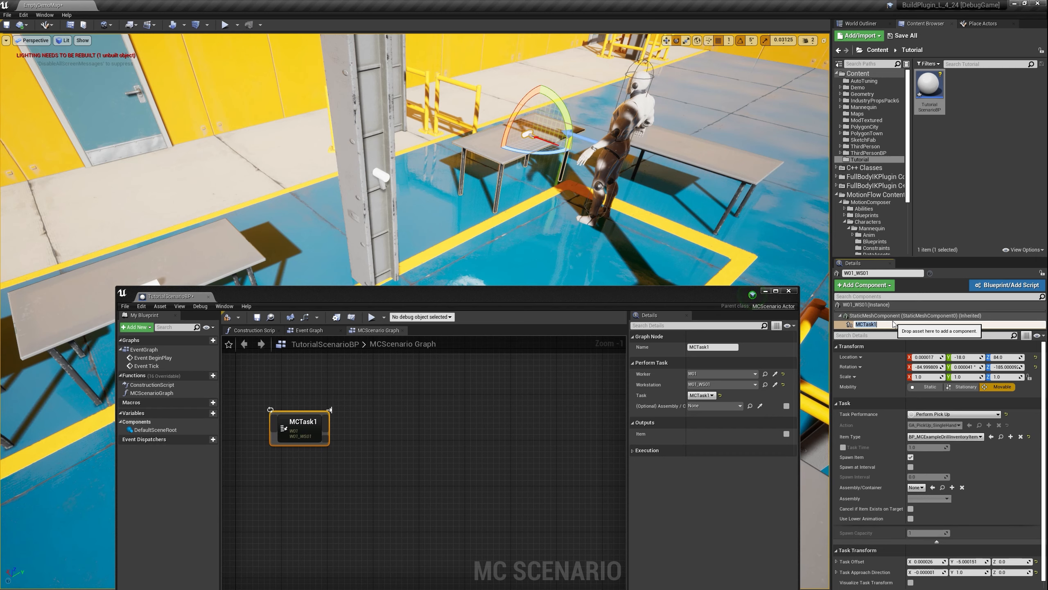
type("Per")
left_click(893, 325)
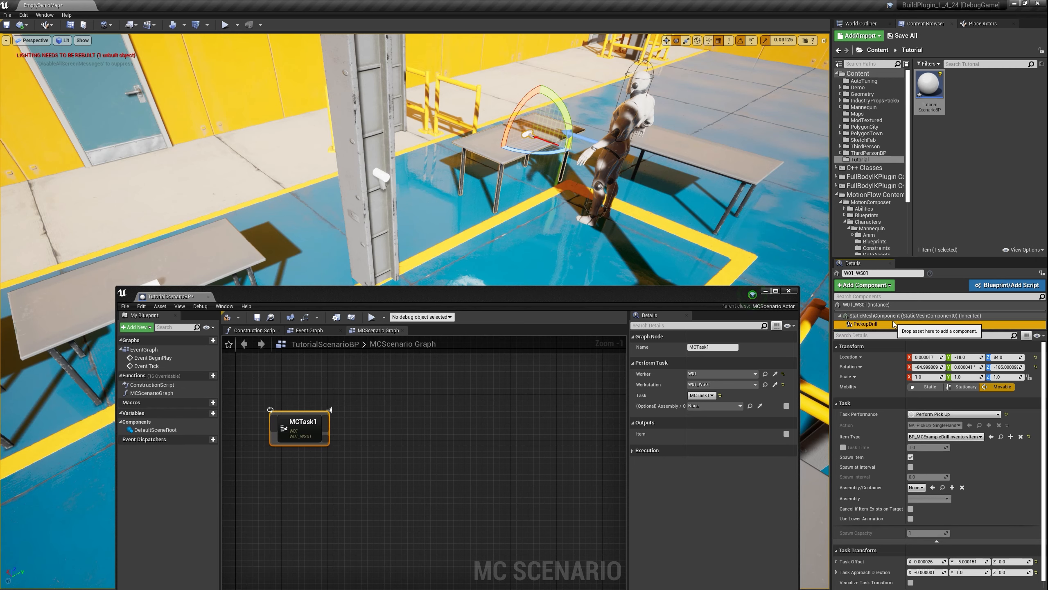
Rename the MCTask component on the W01_WS02 pillar as PerformDrill
left_click(382, 176)
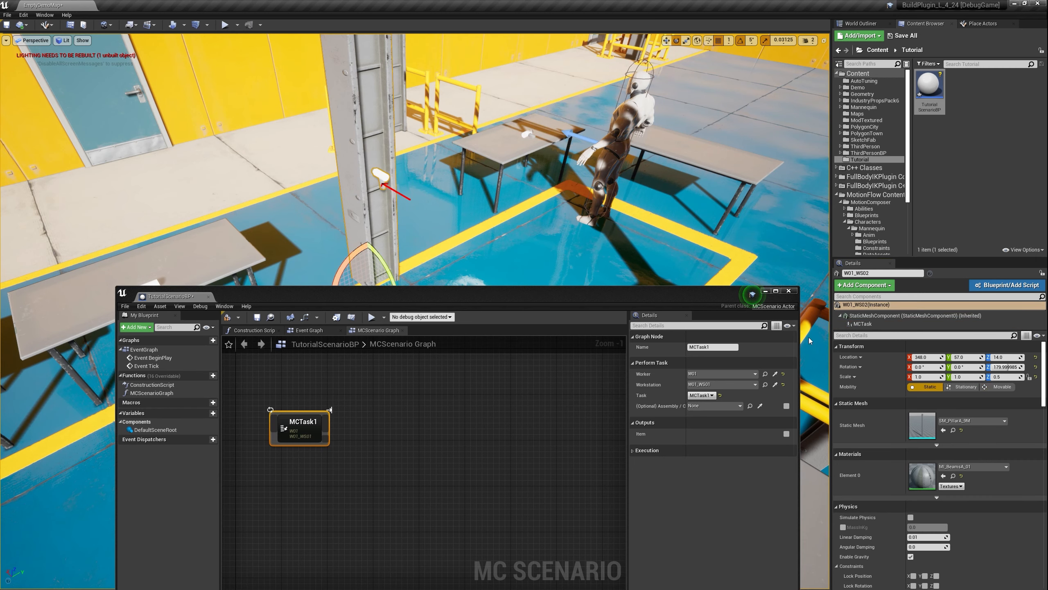
left_click(867, 325)
left_click(868, 326)
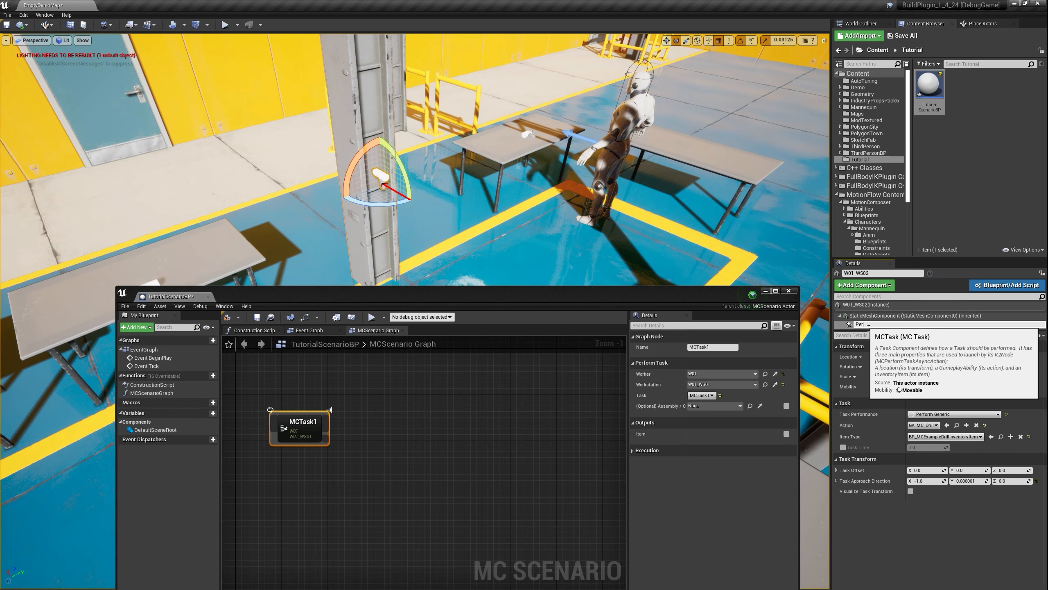
key("Return")
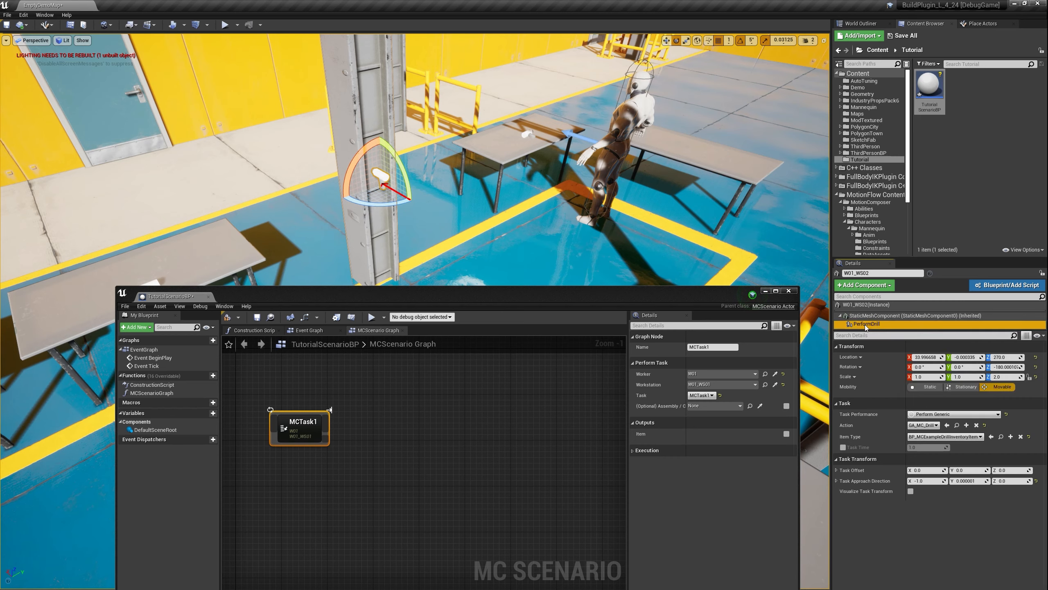
Rename the MCTask component on the W01_WS03 table as PutdownDrill
right_click_drag(375, 199, 322, 219)
left_click(385, 162)
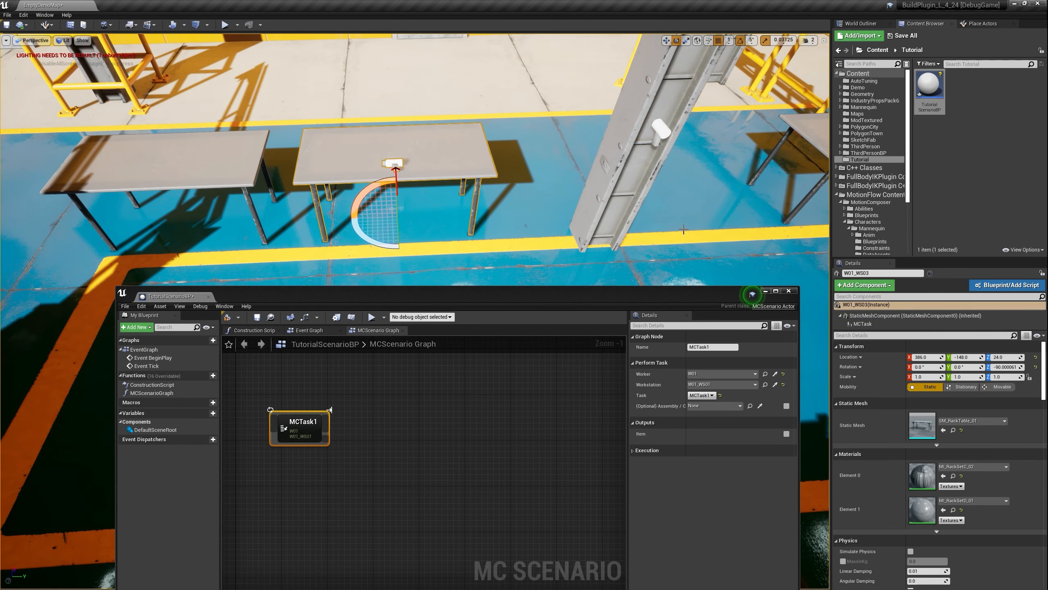
left_click(872, 324)
key("F2")
type("PO")
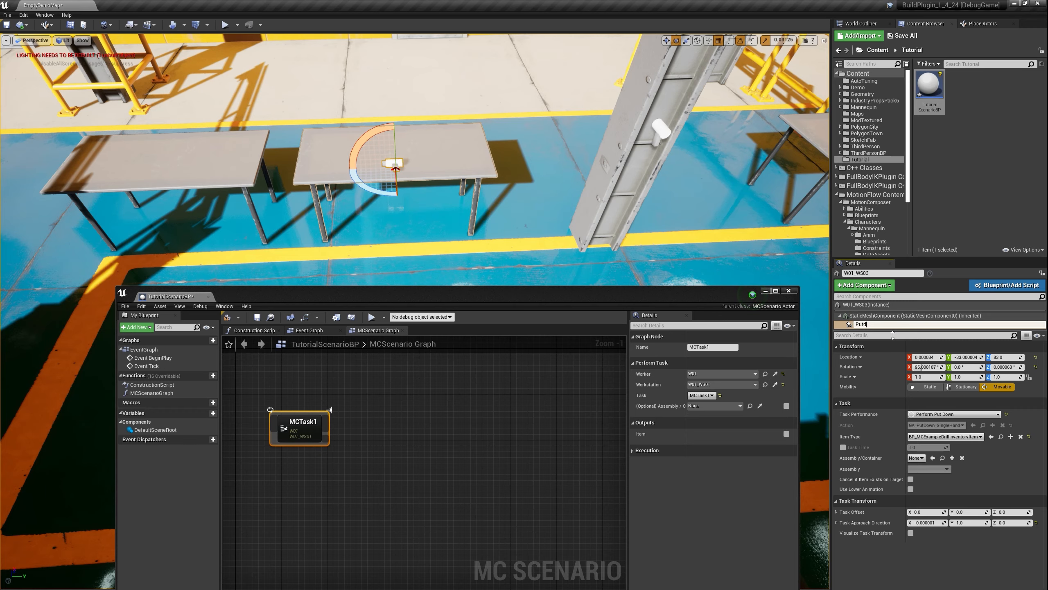
type("tdownDrill")
key("Return")
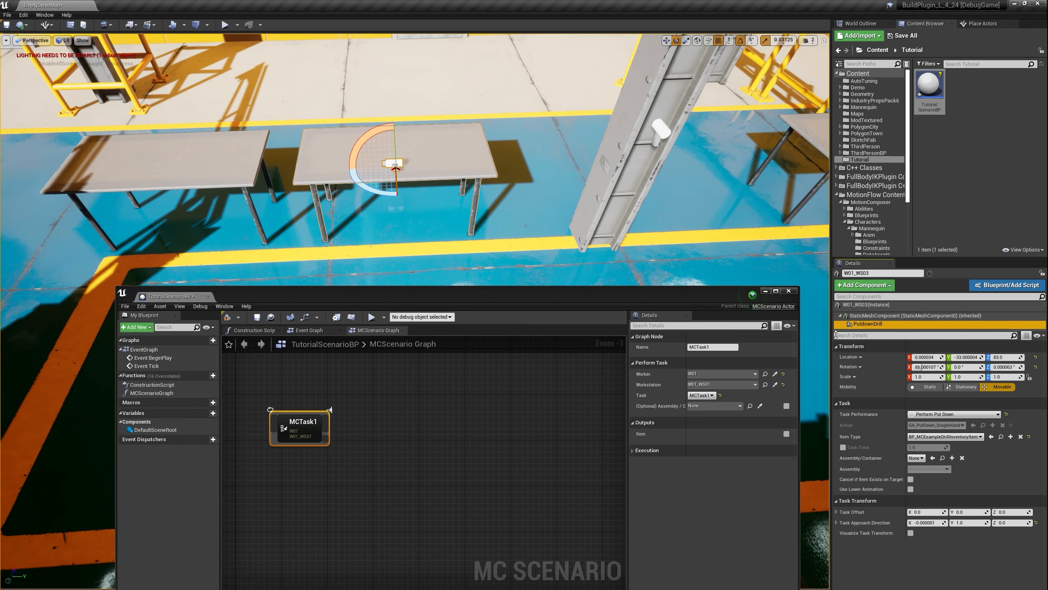
Compile the scenario blueprint to refresh the Perform Task node with its renamed task, and reselect the node
right_click_drag(314, 248, 391, 168)
key("w")
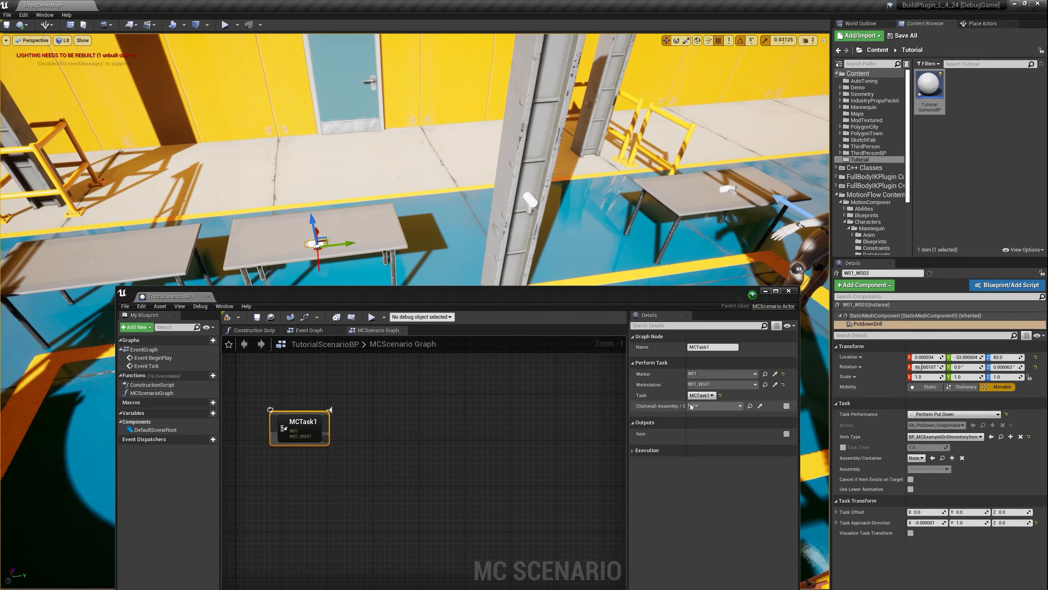
left_click(227, 317)
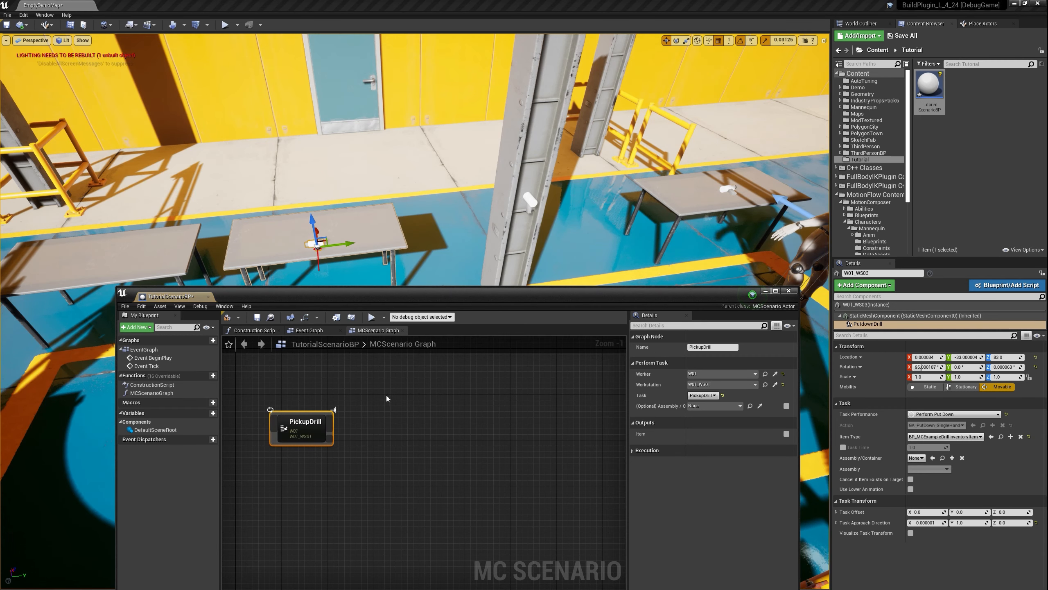
left_click(383, 397)
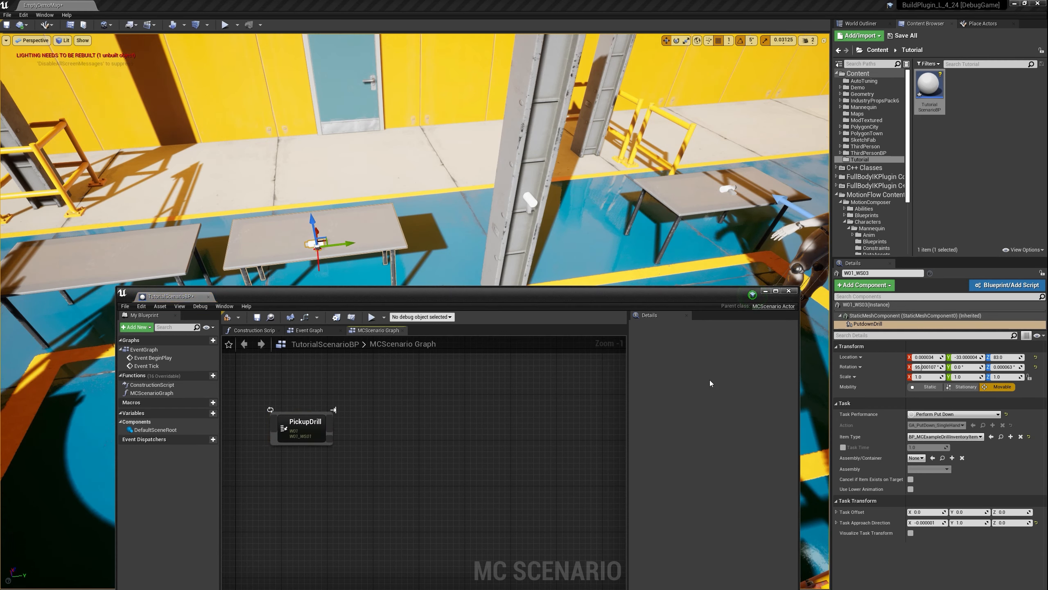
left_click(300, 424)
right_click_drag(435, 421, 454, 392)
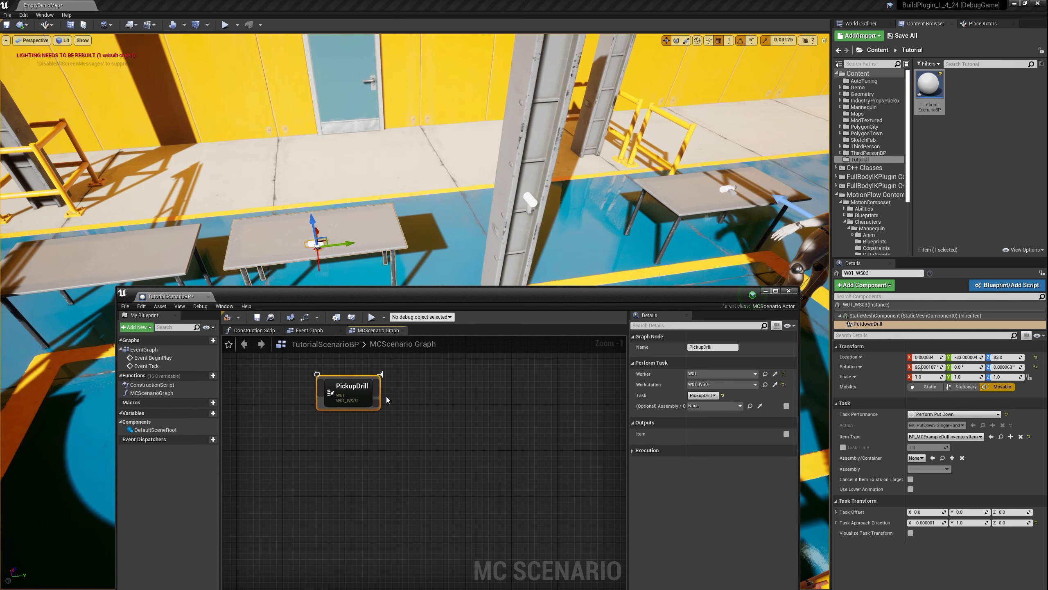
Duplicate the PickupDrill node and place the copy beside it in the MCScenario graph
right_click_drag(387, 397, 361, 396)
left_click(310, 418)
left_click(317, 403)
key("ctrl+c")
key("ctrl+v")
left_click_drag(356, 432, 407, 403)
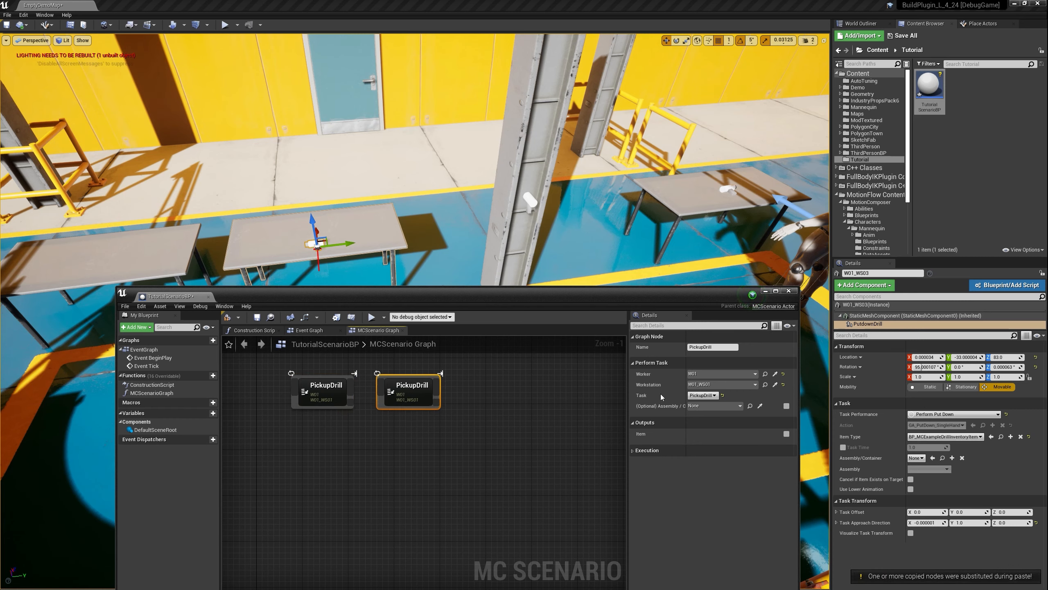
Set the copied node's Workstation to W01_WS02 and its Task to PerformDrill
left_click(720, 384)
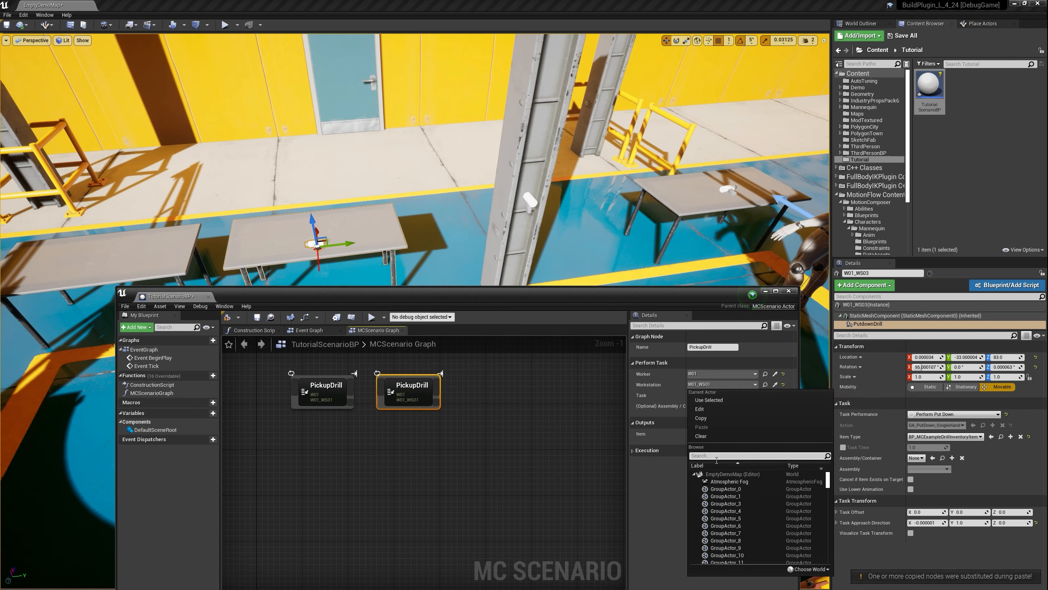
type("w")
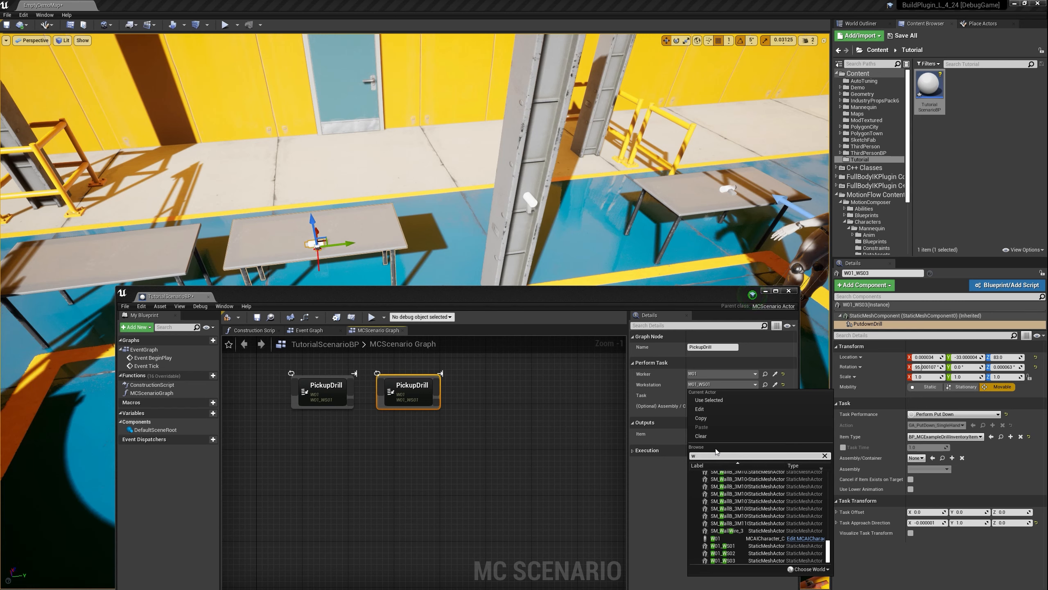
type("S")
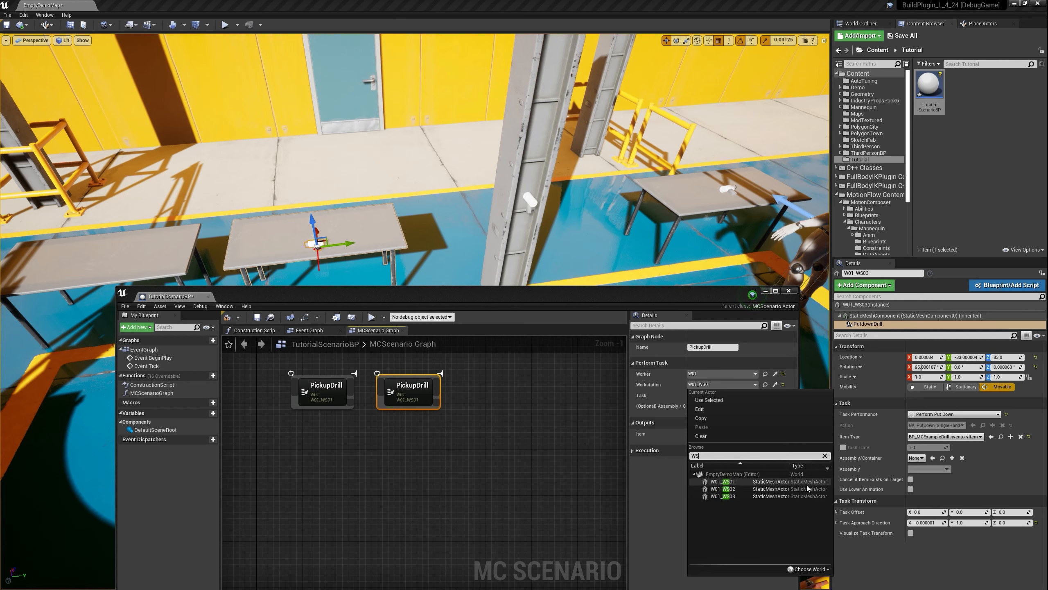
left_click(723, 489)
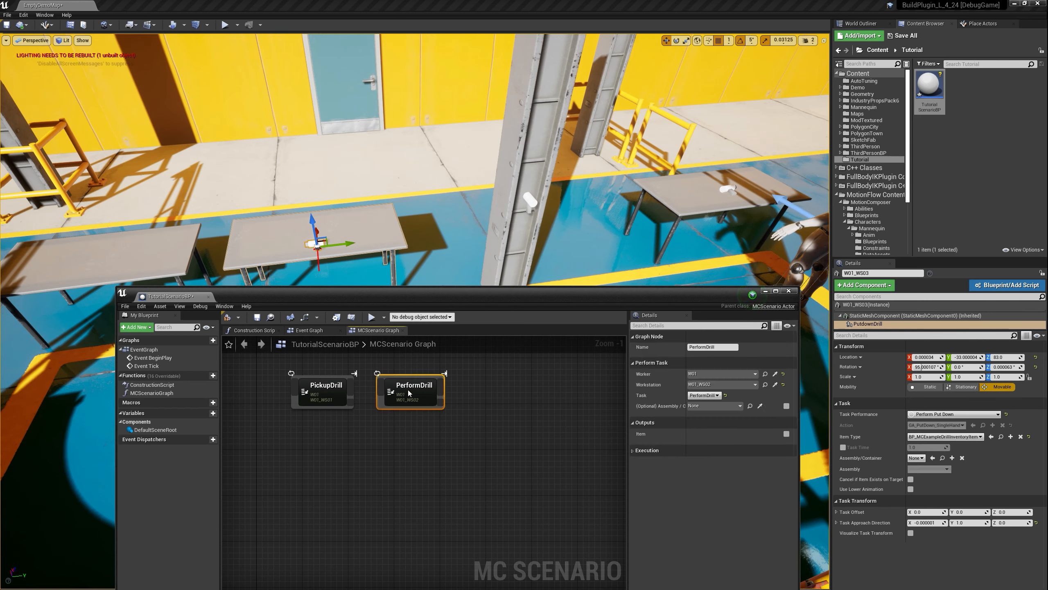
left_click(705, 395)
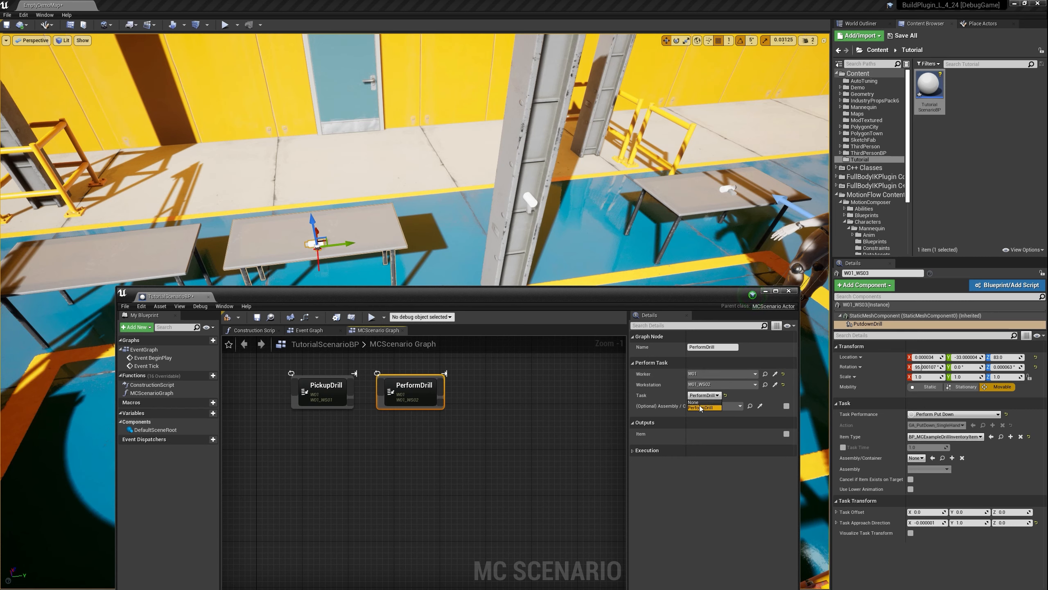
left_click(704, 407)
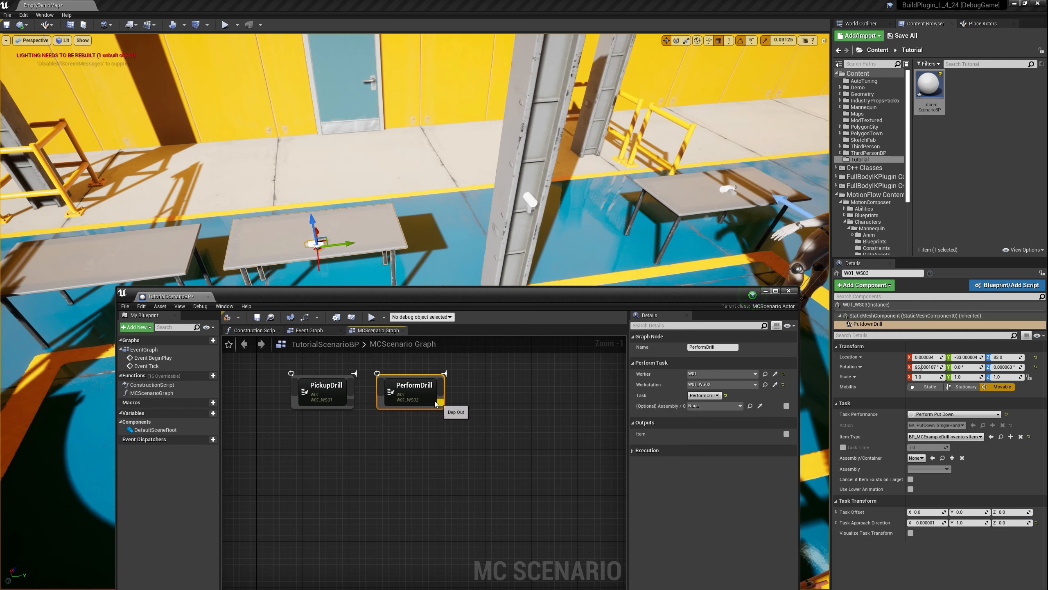
Duplicate the PerformDrill node and line the copy up as the third node in the row
left_click_drag(407, 394, 418, 394)
right_click_drag(418, 394, 366, 397)
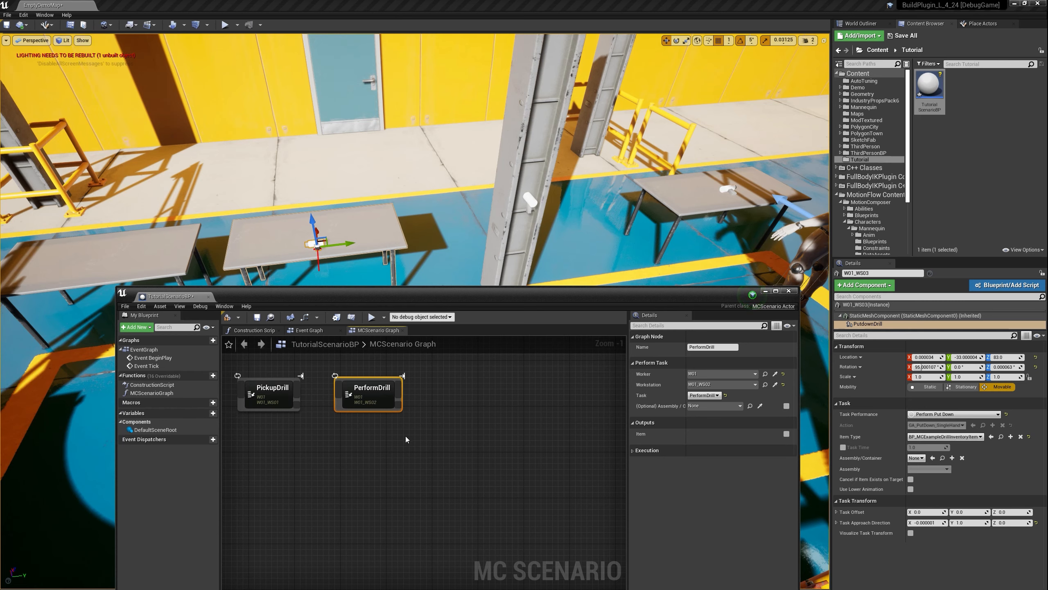
key("ctrl+c")
key("ctrl+v")
left_click_drag(433, 450, 461, 397)
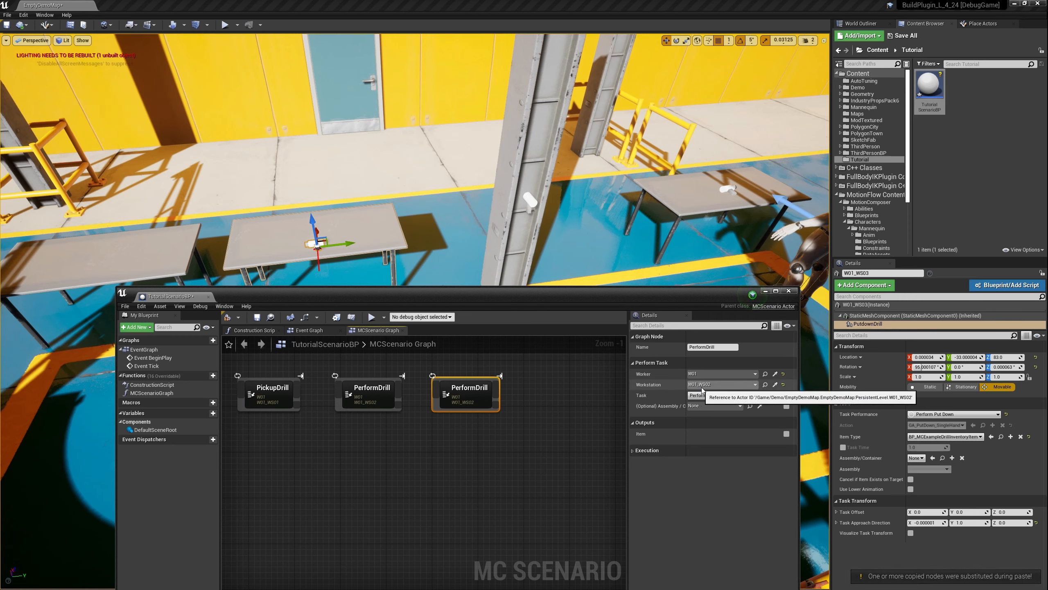
Set the third node's Workstation to W01_WS03 and its Task to PutdownDrill
left_click(713, 387)
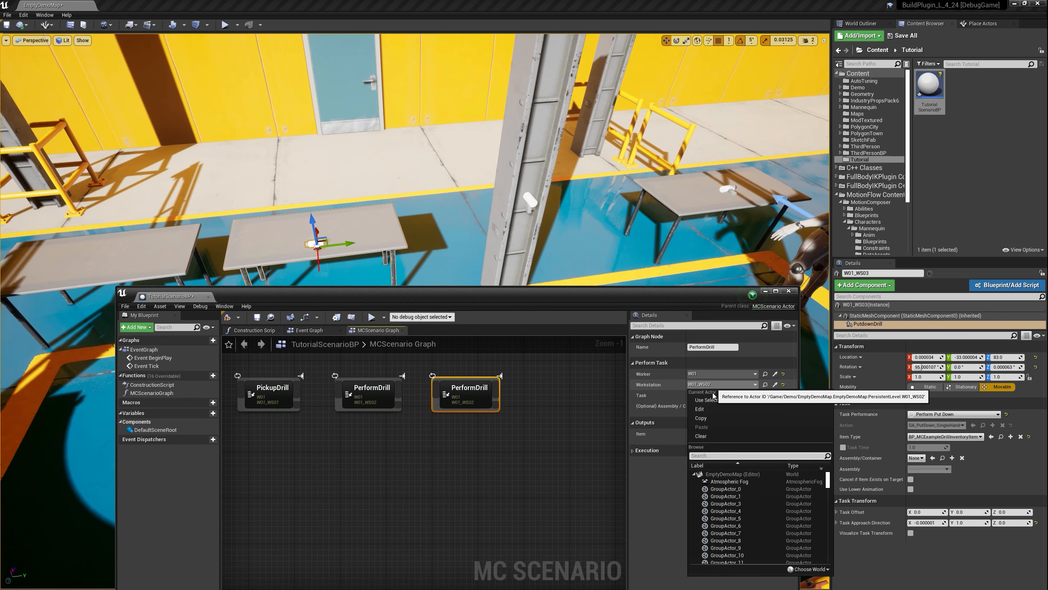
type("ws")
left_click(725, 496)
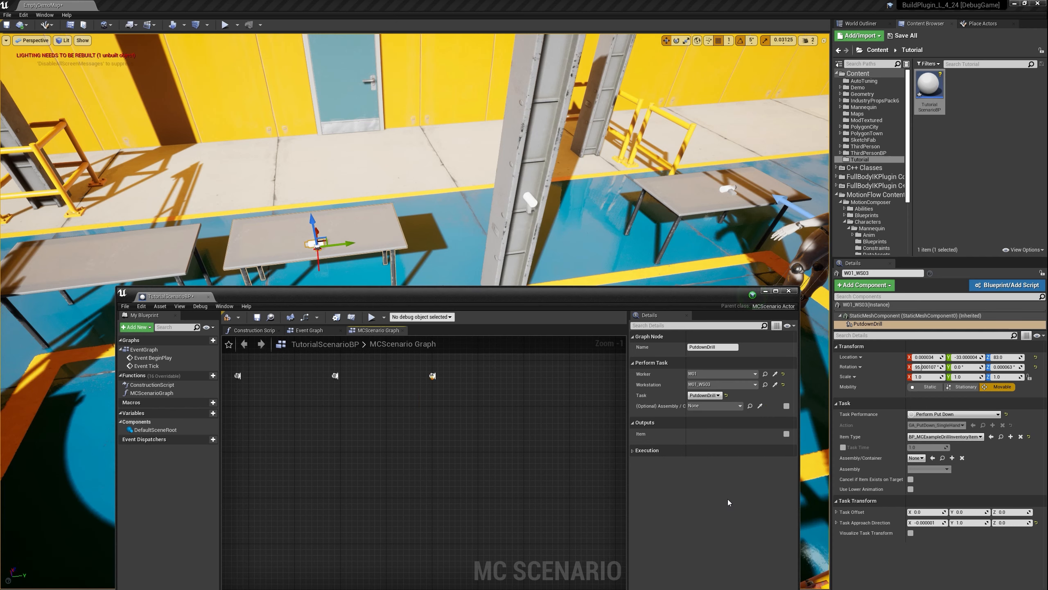
left_click(705, 395)
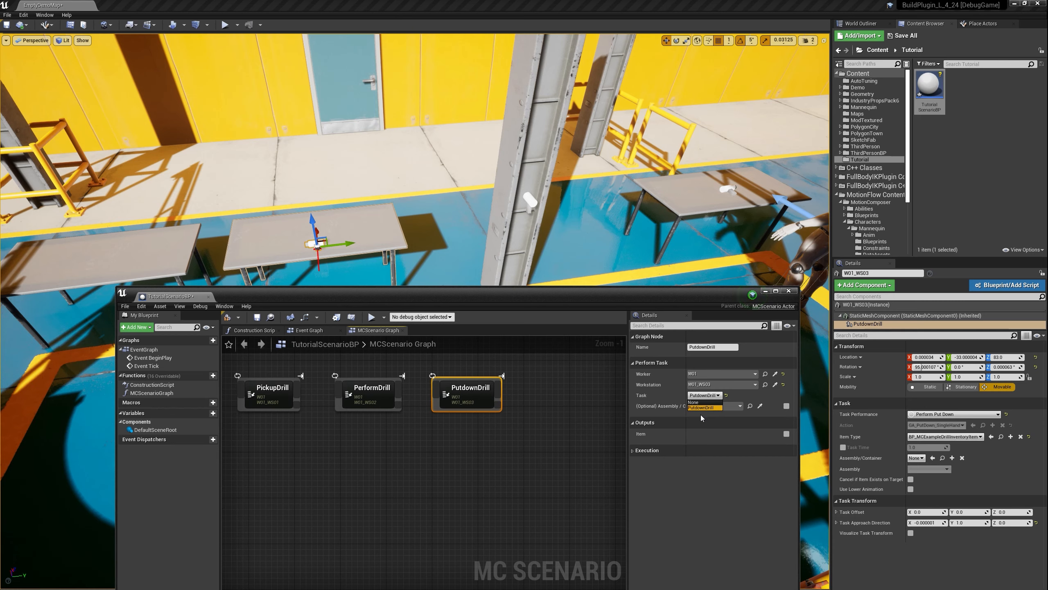
left_click(705, 408)
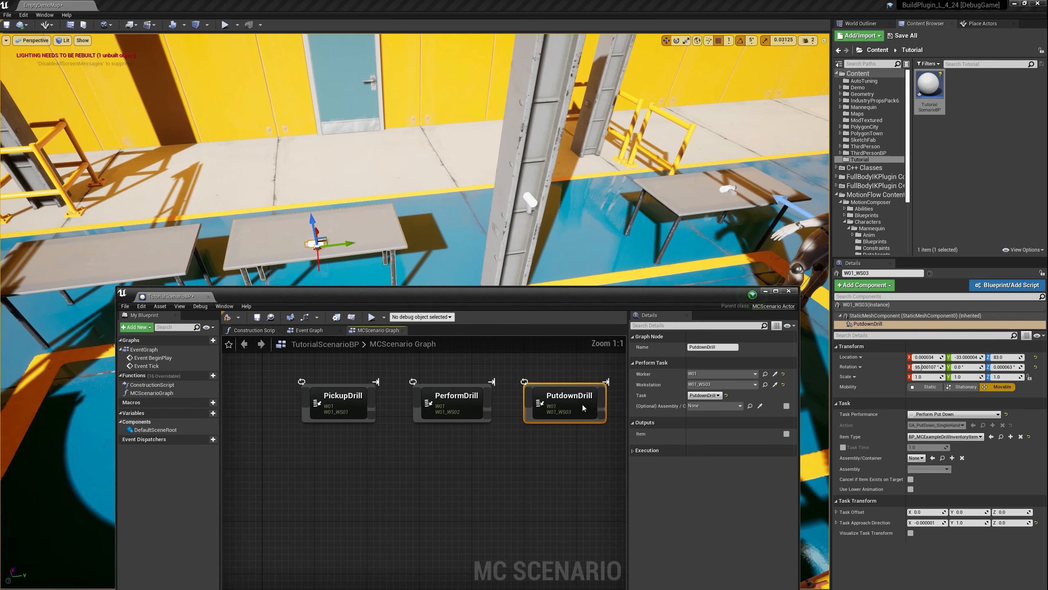
Connect the nodes in execution order from PickupDrill to PerformDrill to PutdownDrill and tidy their spacing
scroll(453, 447, "up", 1)
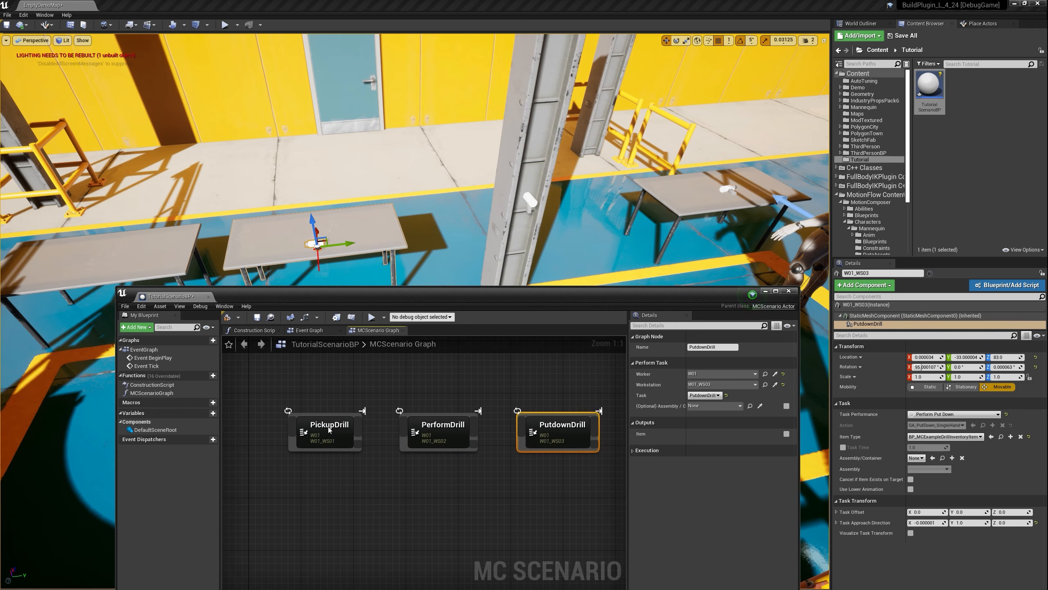
left_click_drag(362, 428, 354, 421)
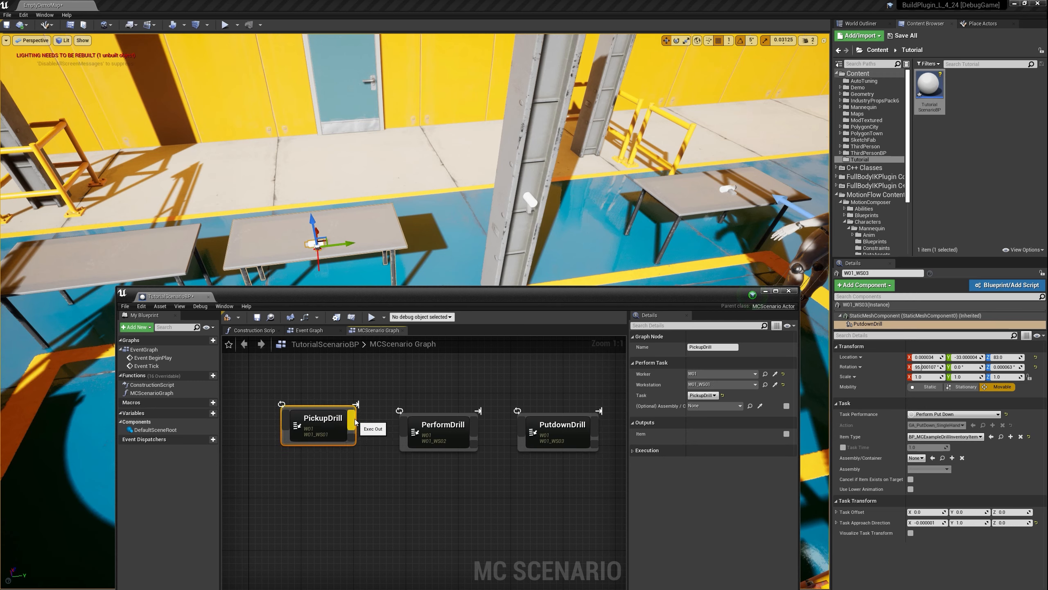
left_click_drag(324, 423, 403, 429)
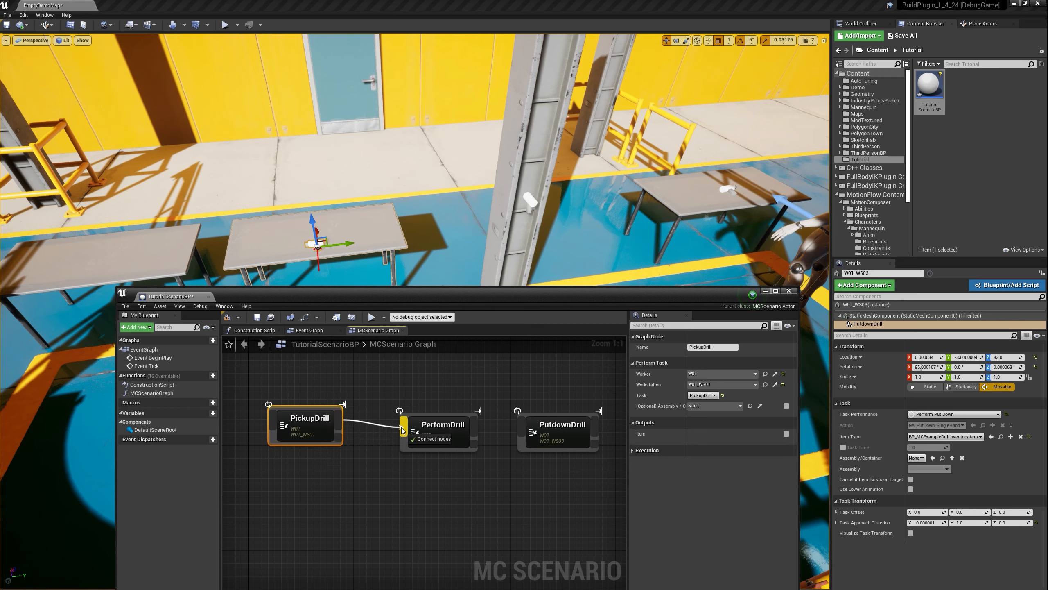
left_click_drag(402, 430, 508, 417)
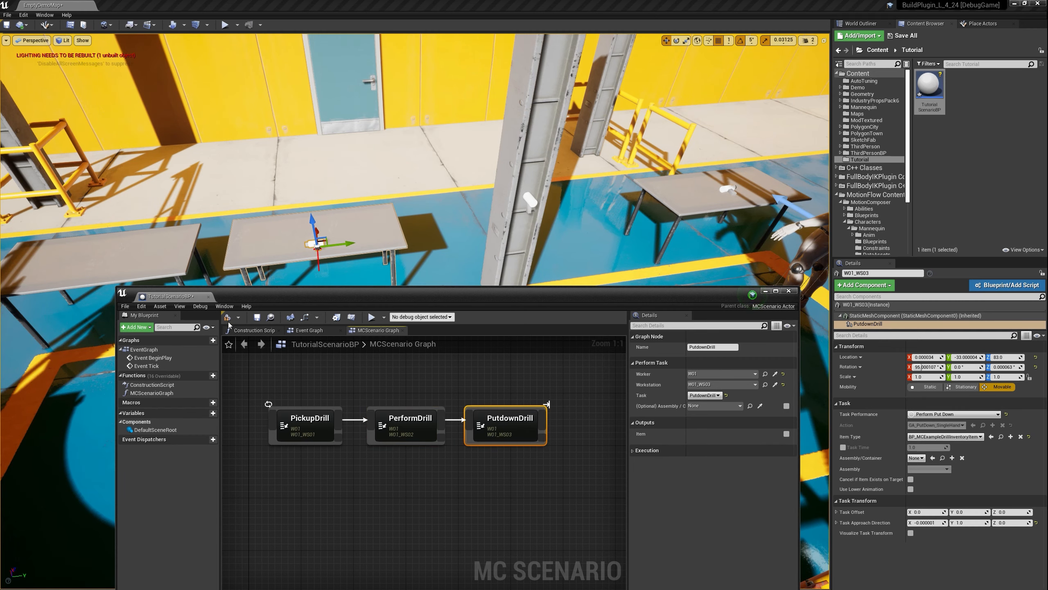
Move the scenario editor window lower and place TutorialScenarioBP in the level between the W01_WS03 table and the W01_WS02 pillar
left_click_drag(335, 291, 321, 330)
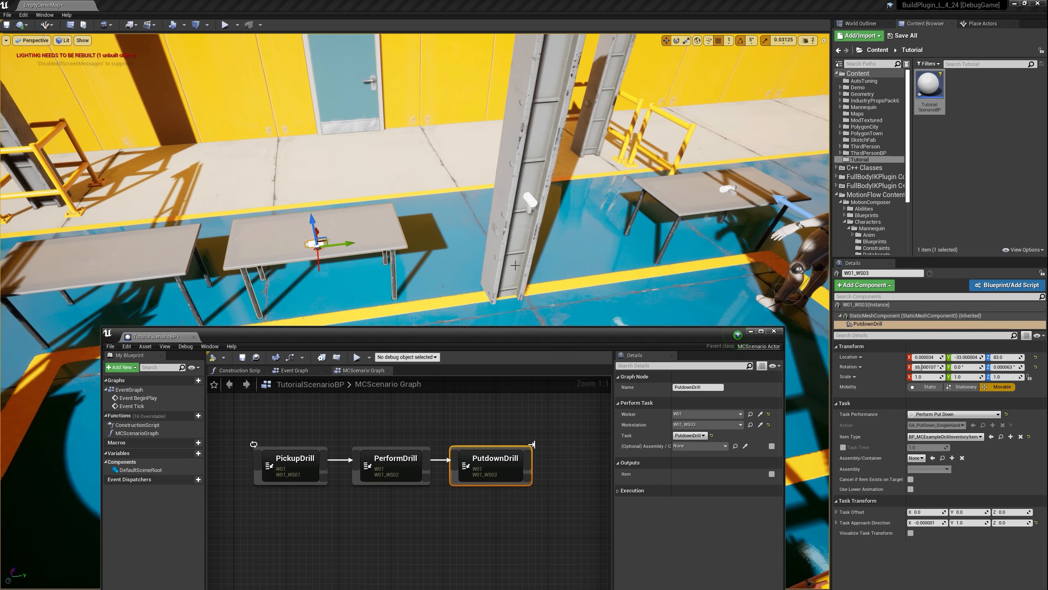
right_click_drag(516, 265, 446, 291)
left_click_drag(929, 87, 502, 190)
right_click_drag(465, 277, 501, 268)
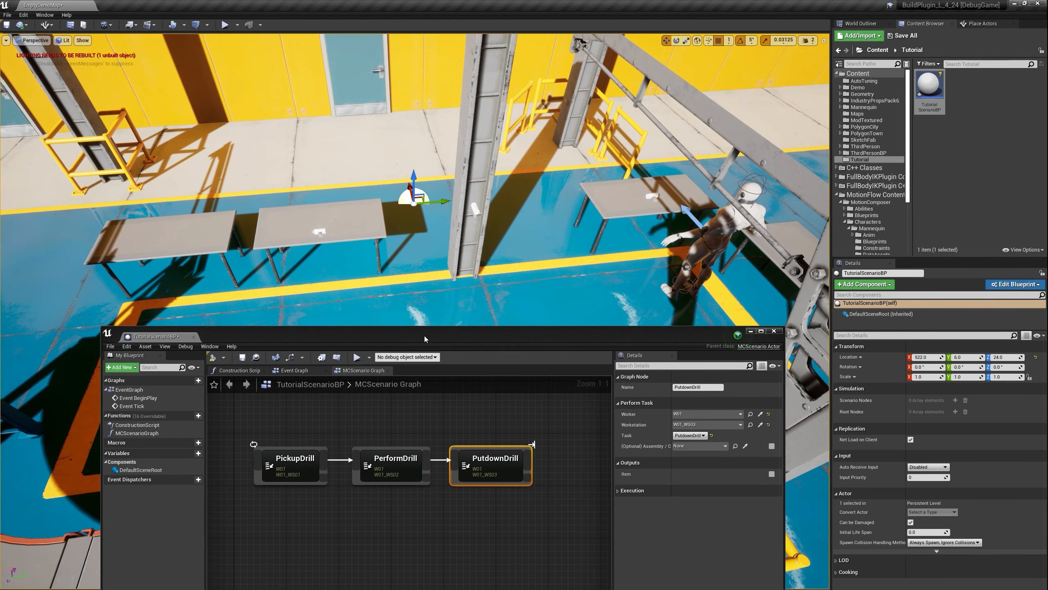
Bring the scenario editor fully into view, check its compiler warning and open the blueprint's class defaults
left_click_drag(425, 338, 493, 179)
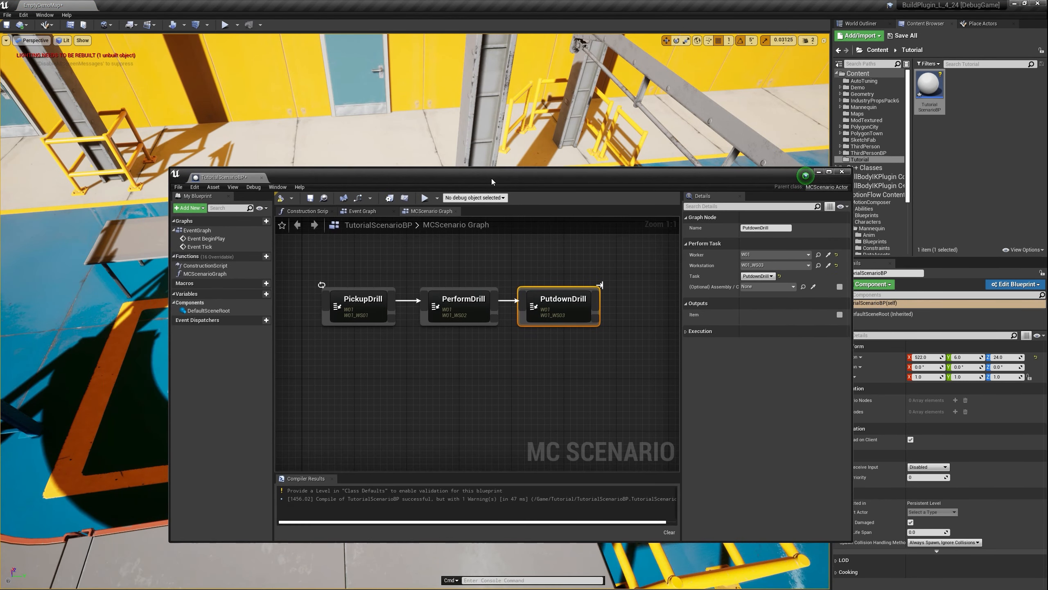
left_click(357, 492)
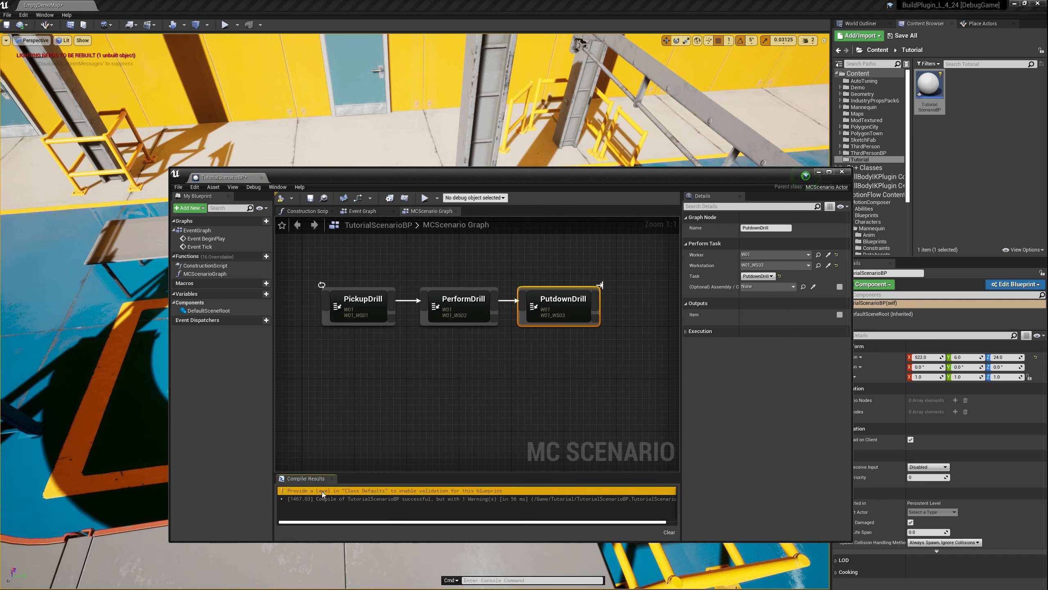
left_click(389, 198)
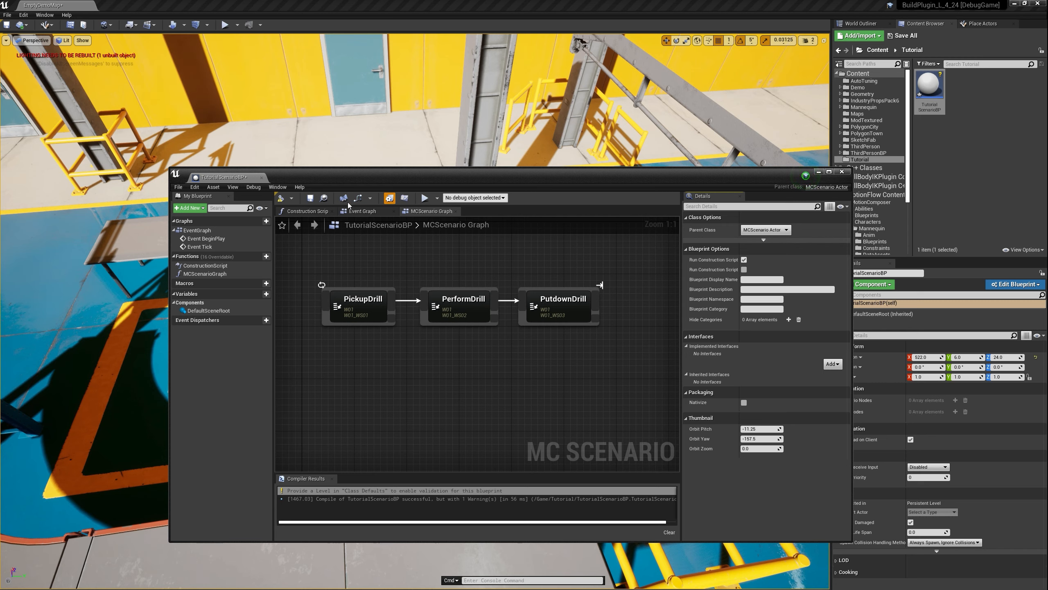
left_click(404, 200)
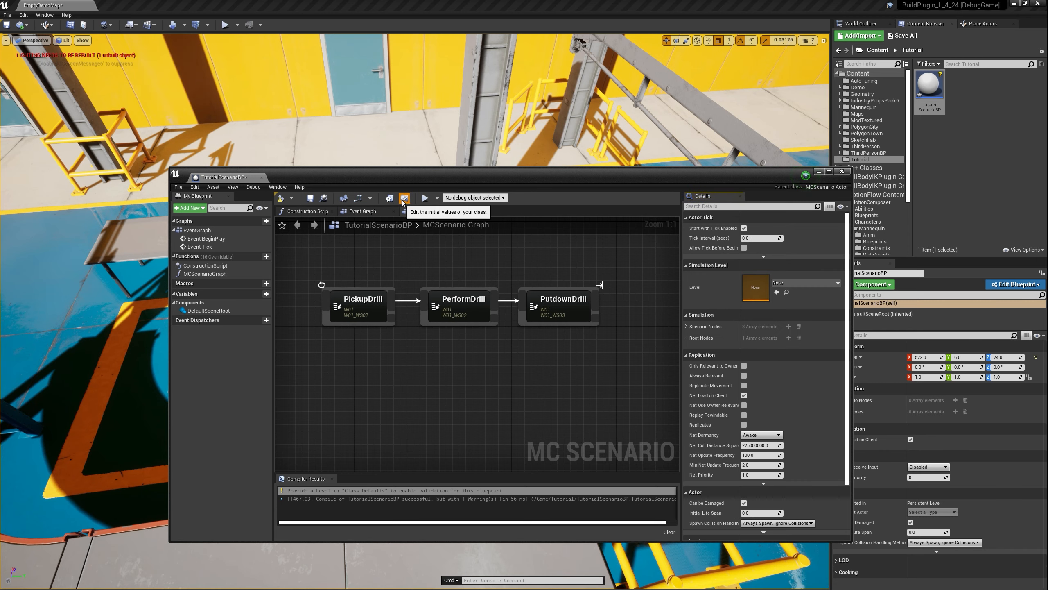
Set the Simulation Level to EmptyDemoMap, compile the scenario blueprint and close its editor
left_click(797, 282)
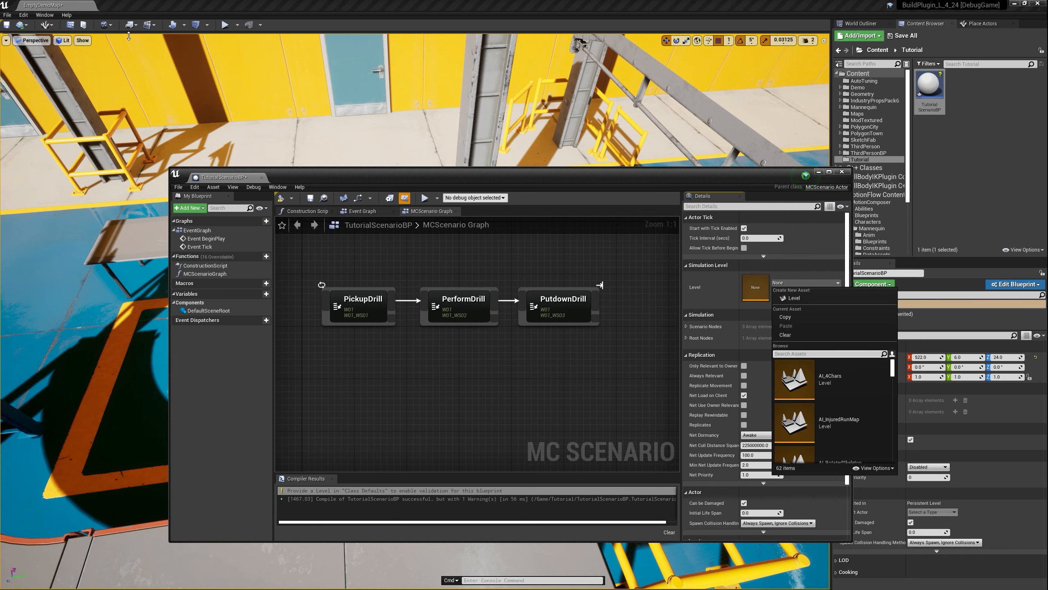
type("empt")
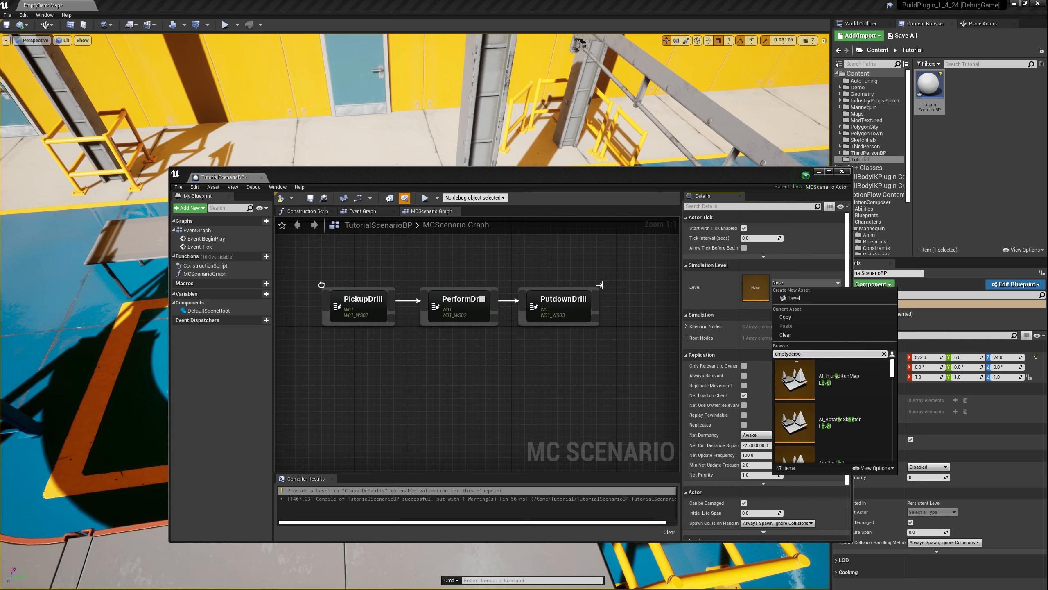
type("ydemo")
left_click(811, 392)
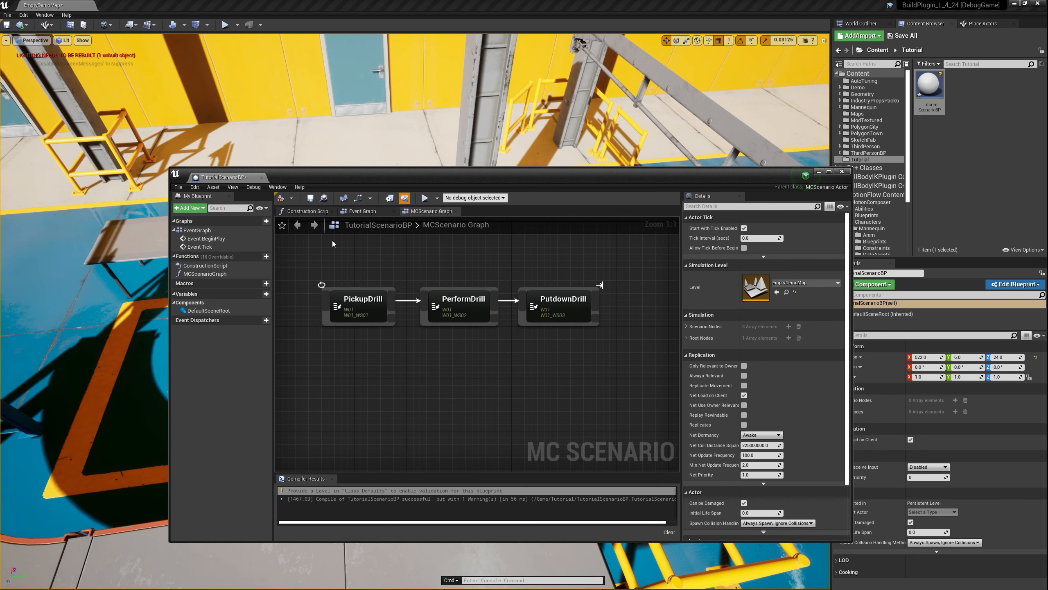
left_click(281, 198)
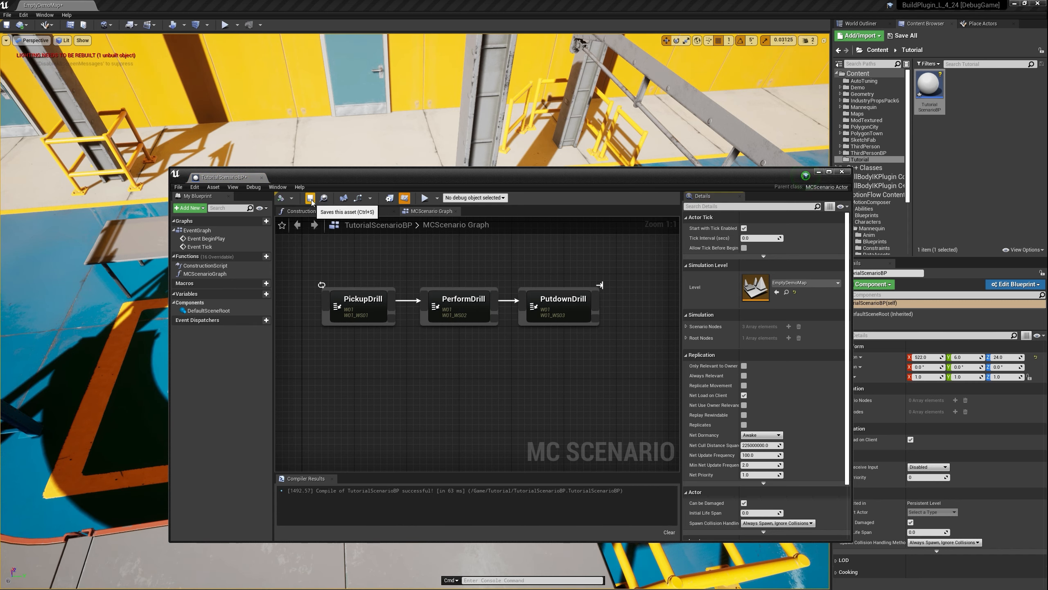
left_click(261, 177)
Play the level in the editor and take control of the view to watch W01 perform the drill tasks
right_click_drag(336, 129, 401, 119)
mouse_move(633, 190)
right_mouse_down()
mouse_move(594, 182)
mouse_move(632, 190)
right_mouse_up()
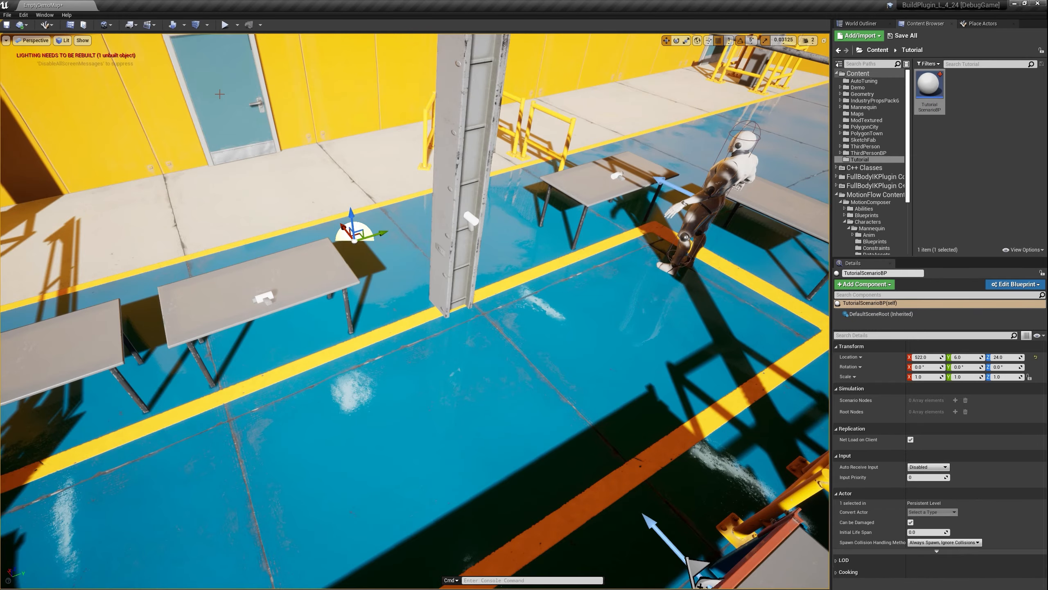
left_click(225, 24)
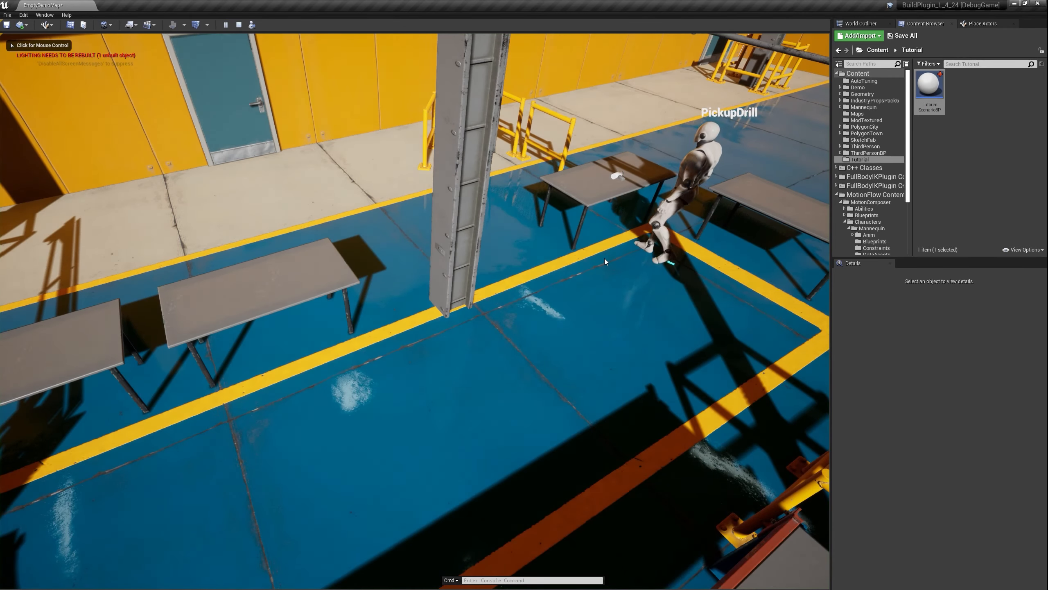
left_click(604, 258)
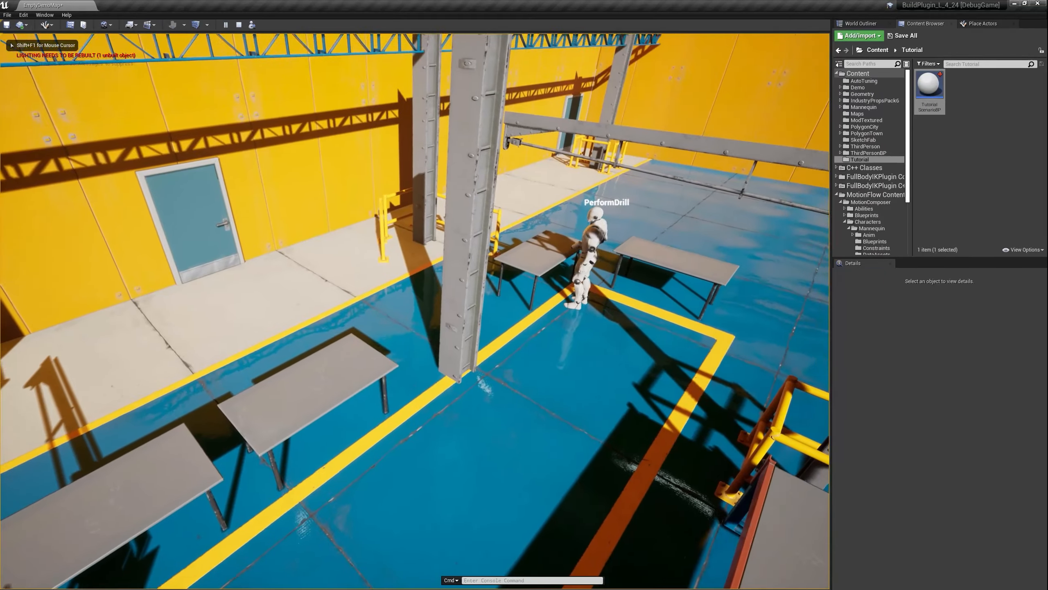